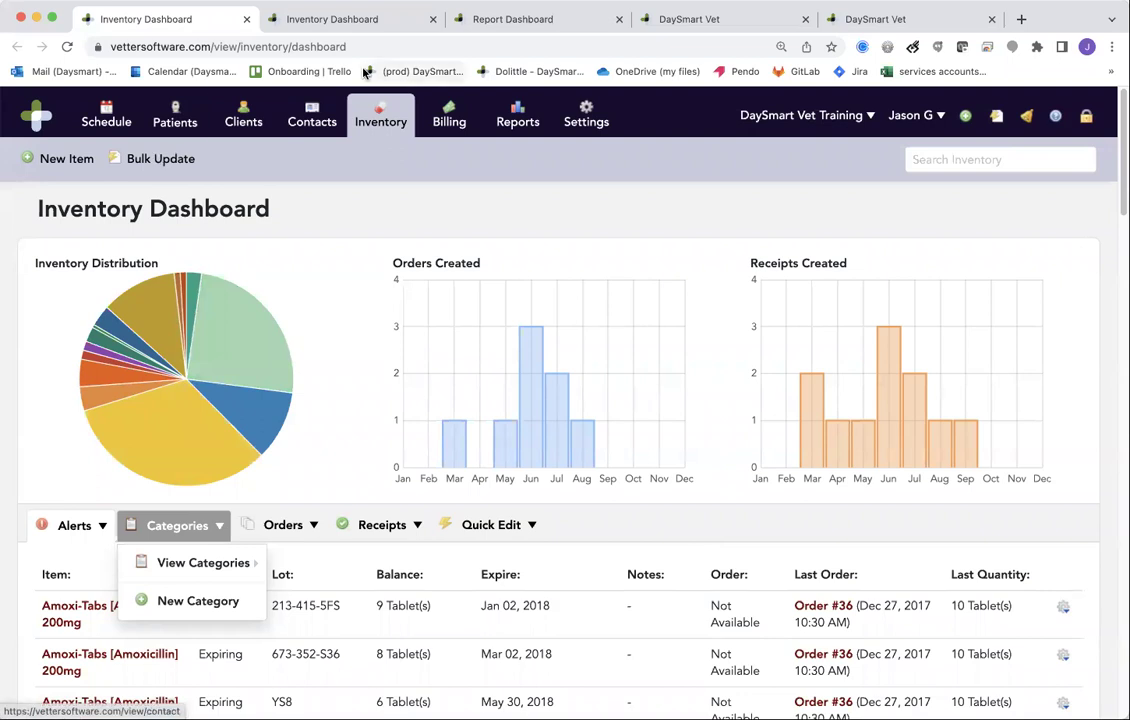
Switch to the second Inventory Dashboard tab, where the Bulk Update dialog is open.
left_click(357, 20)
Look over the Bulk Update's Update and Apply to lists without changing either choice.
left_click(557, 273)
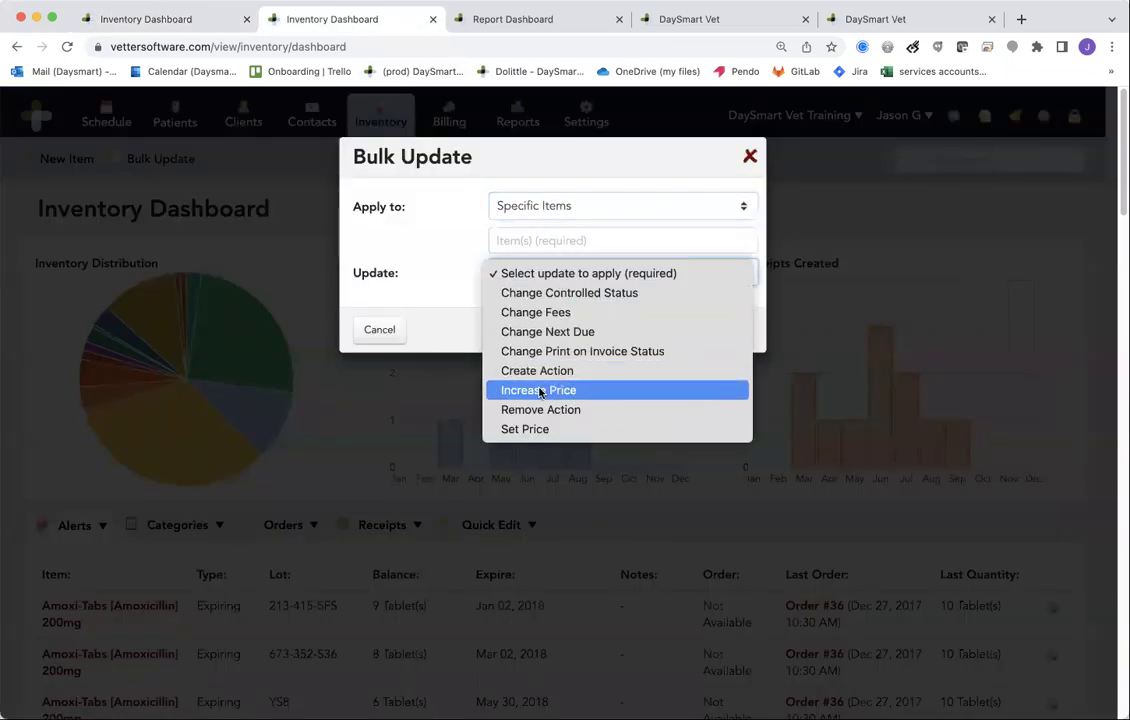
left_click(545, 205)
left_click(545, 205)
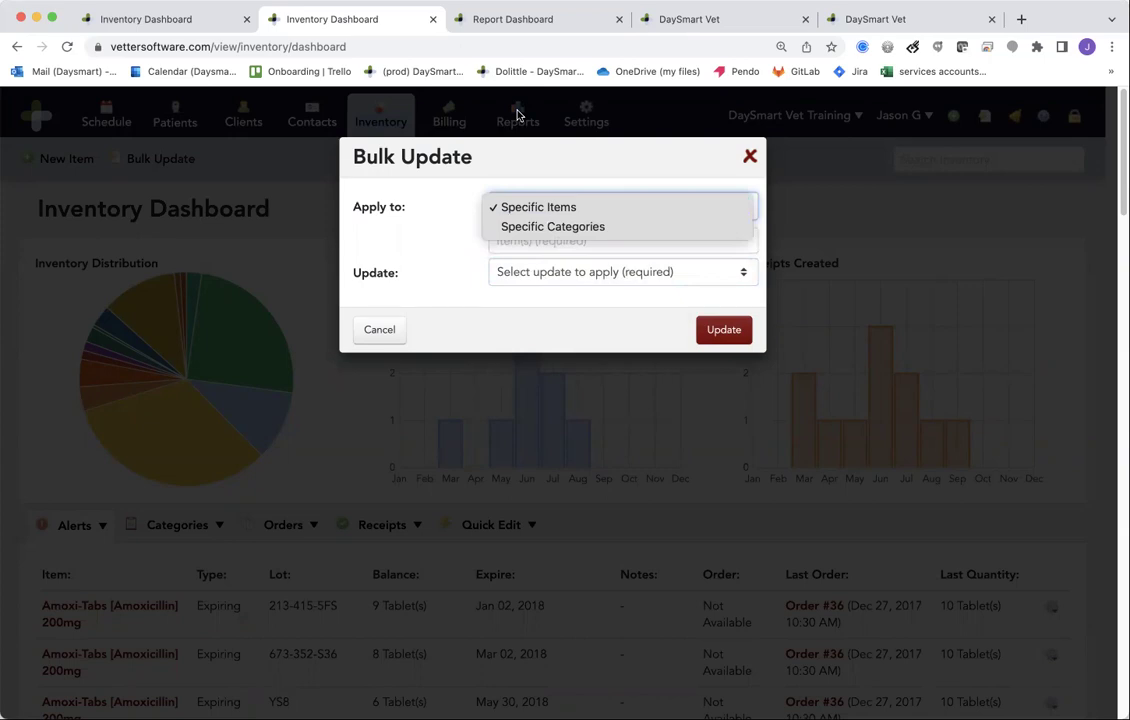
left_click(505, 22)
Go to the Report Dashboard tab and scroll through the Inventory reports list.
left_click(505, 22)
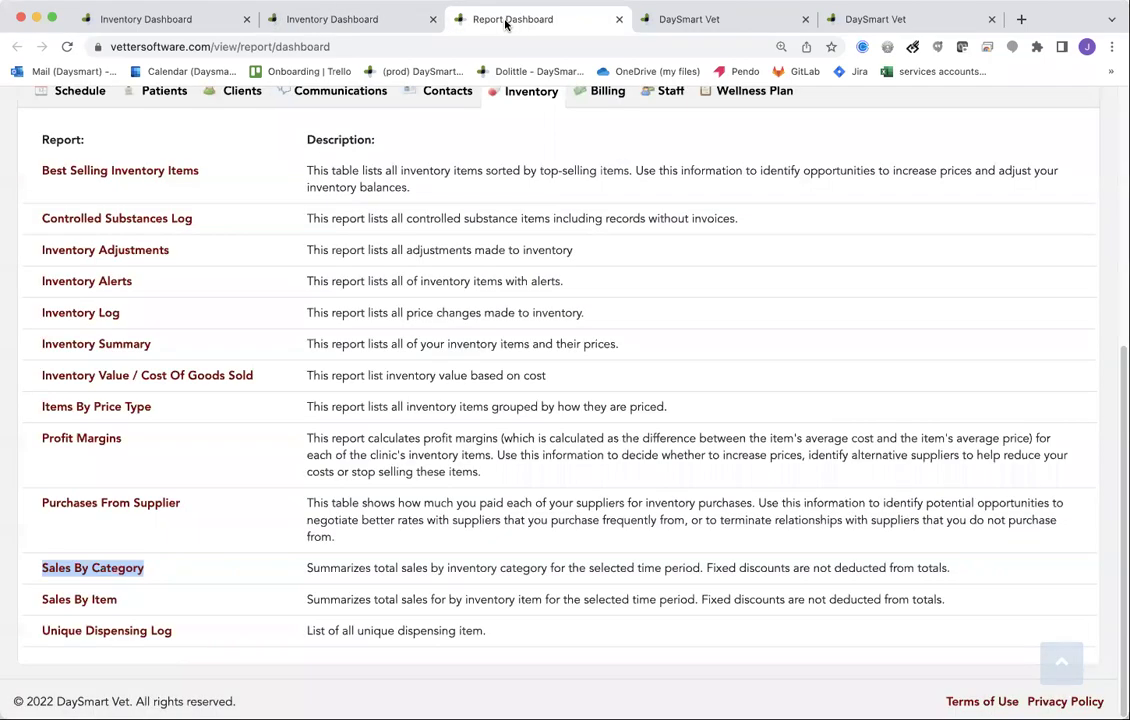
scroll(440, 168, "up", 5)
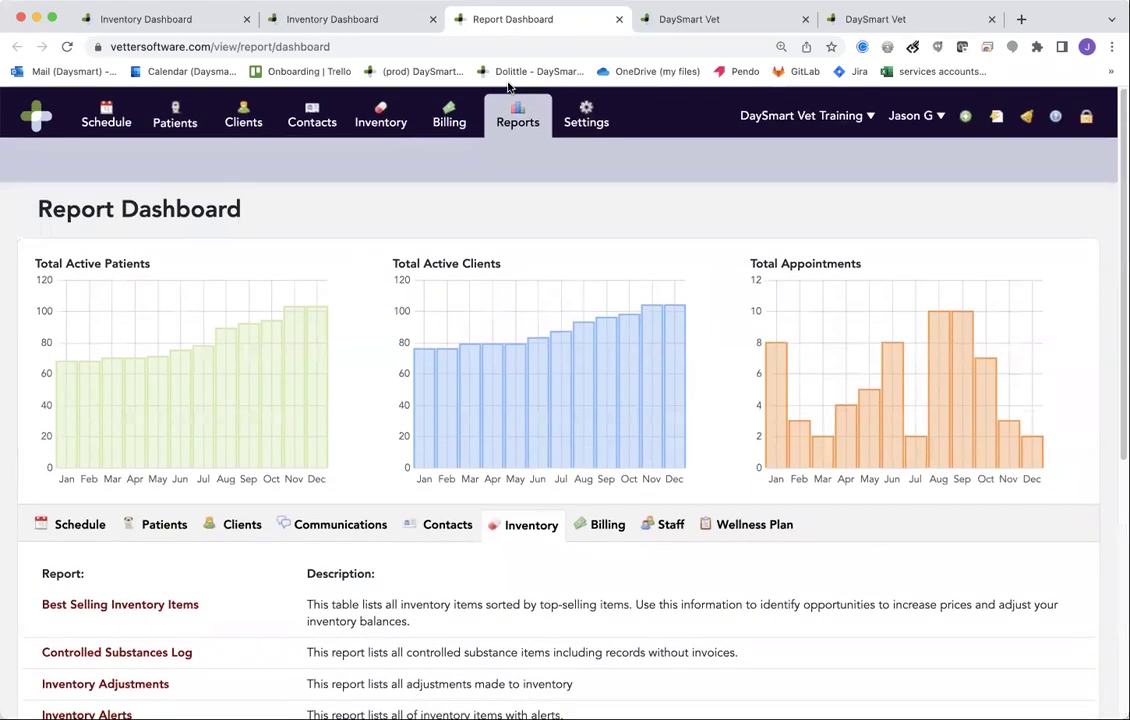
scroll(447, 325, "down", 3)
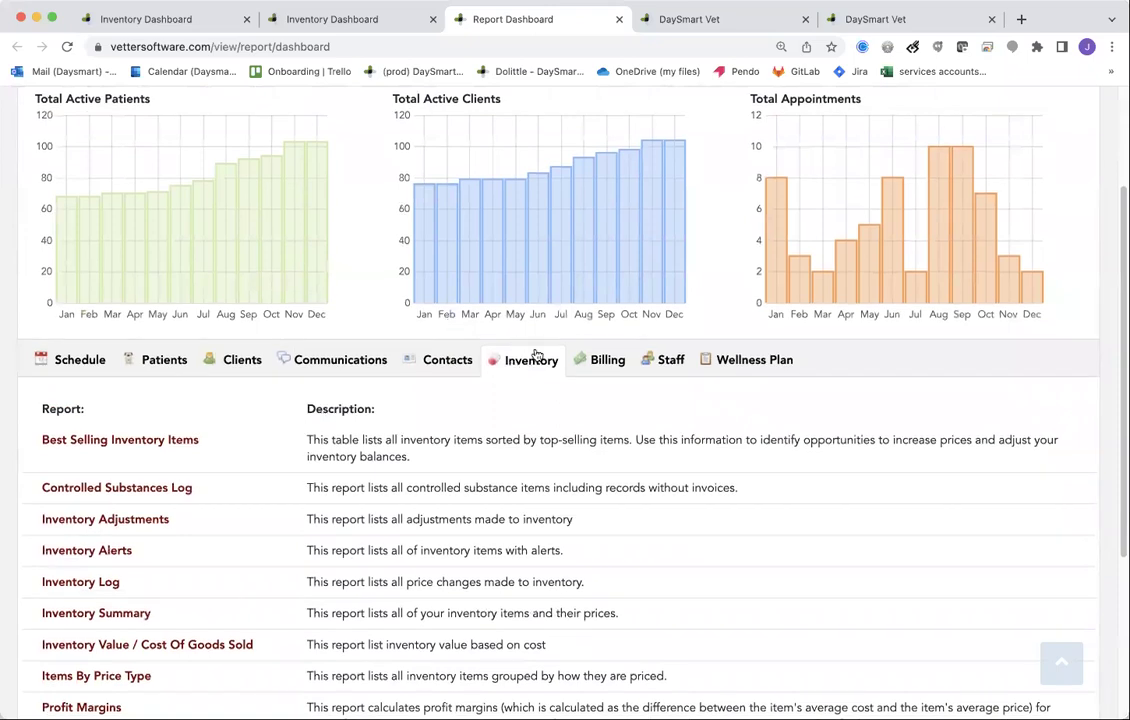
scroll(485, 388, "down", 5)
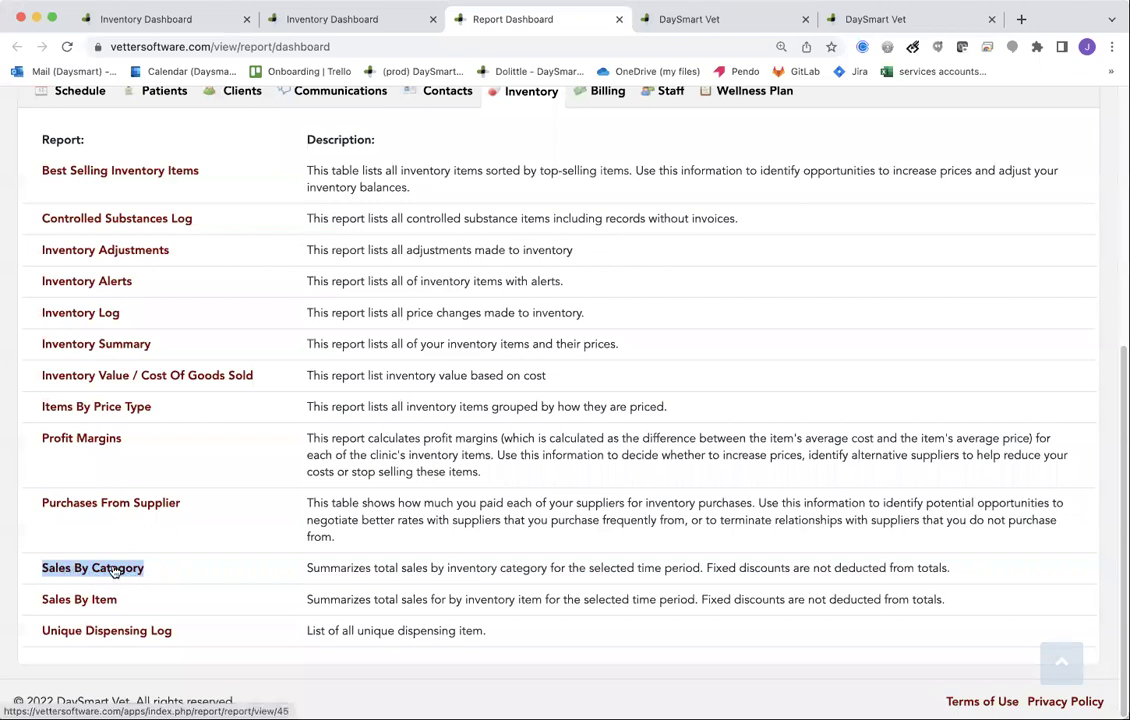
In the New Tax dialog, review the Applies To options, leaving Specific inventory categories selected.
left_click(669, 22)
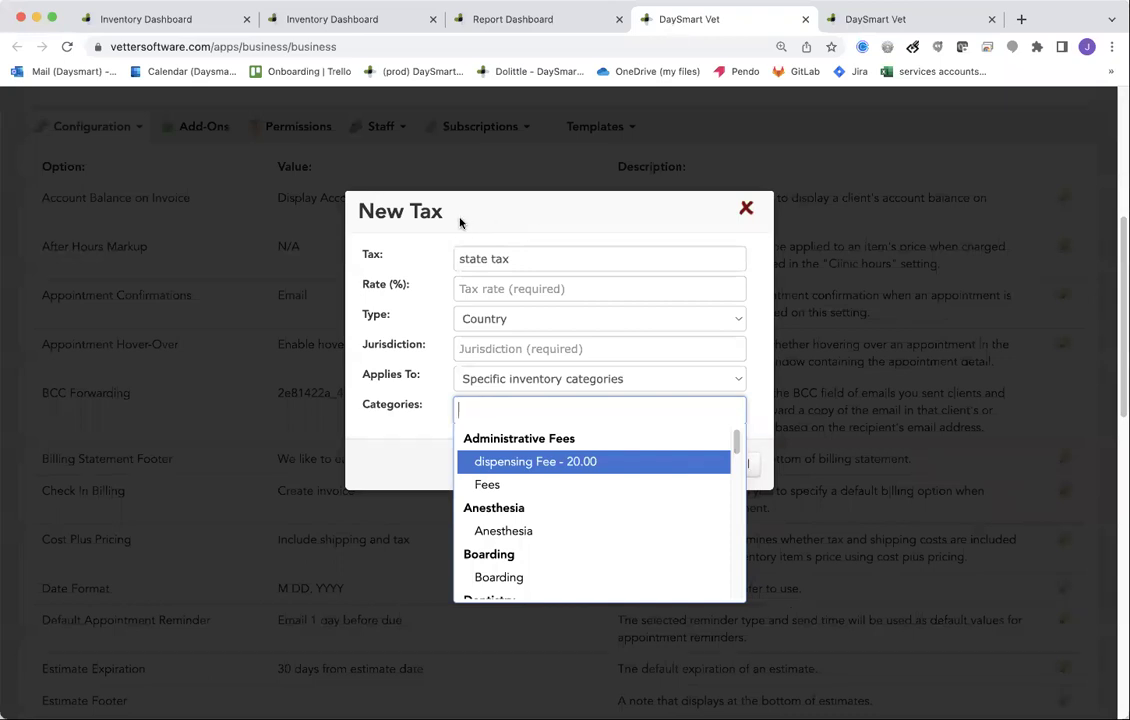
left_click(392, 282)
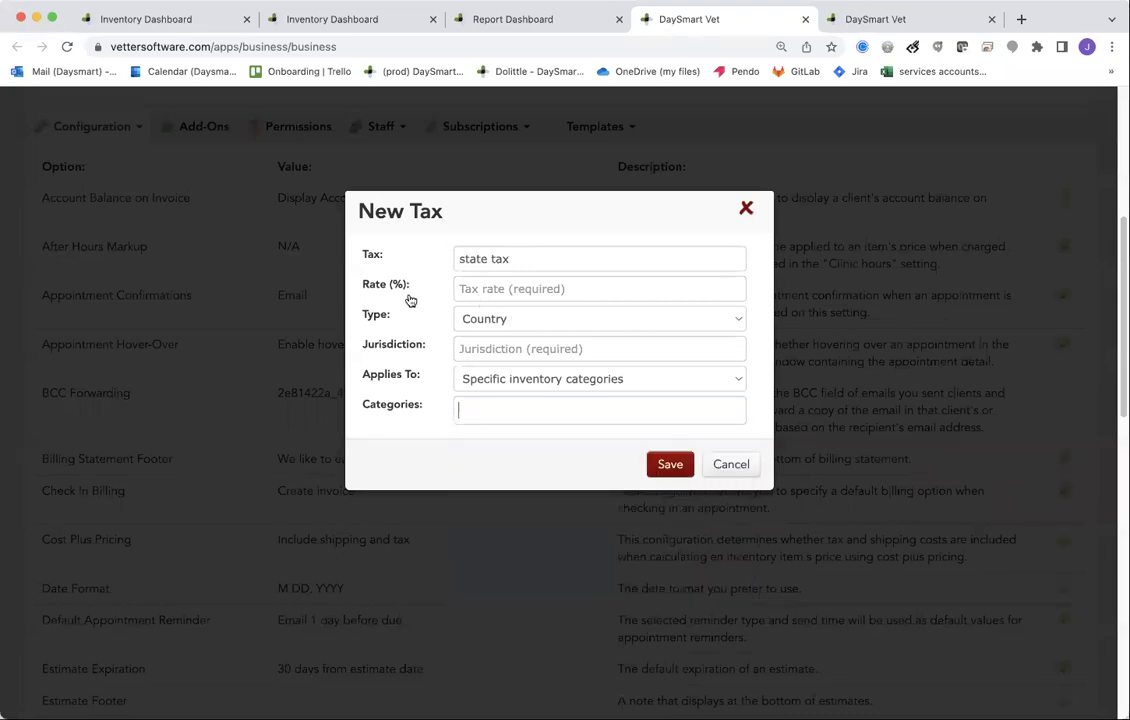
left_click(491, 380)
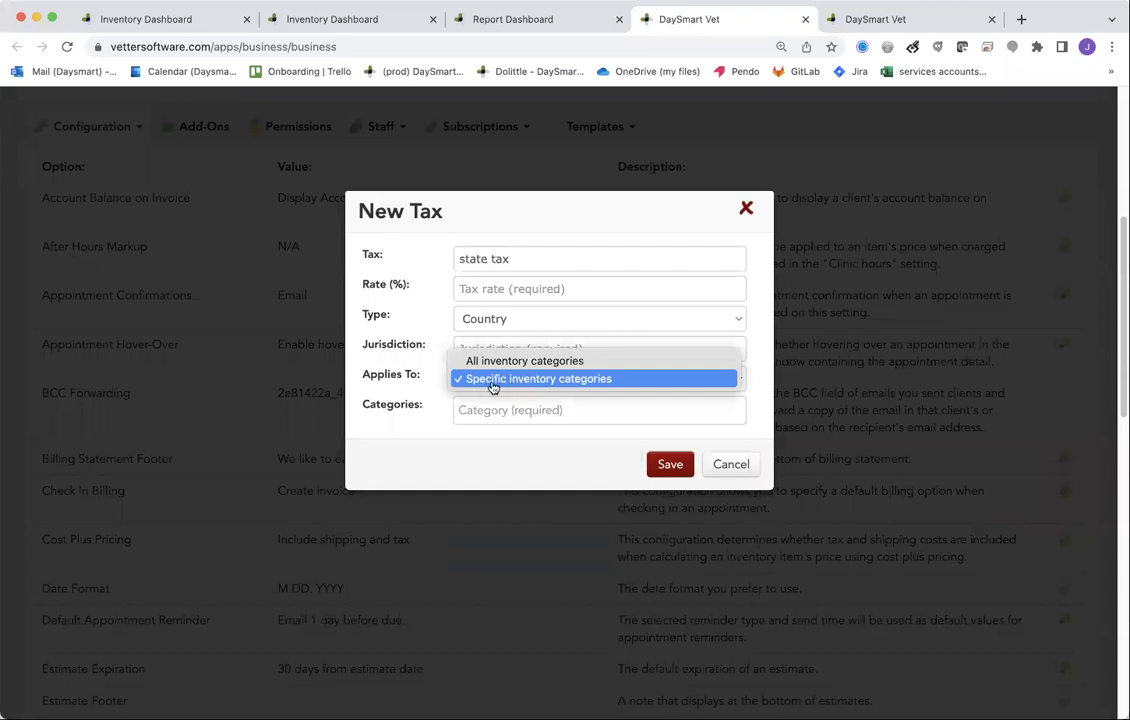
left_click(847, 25)
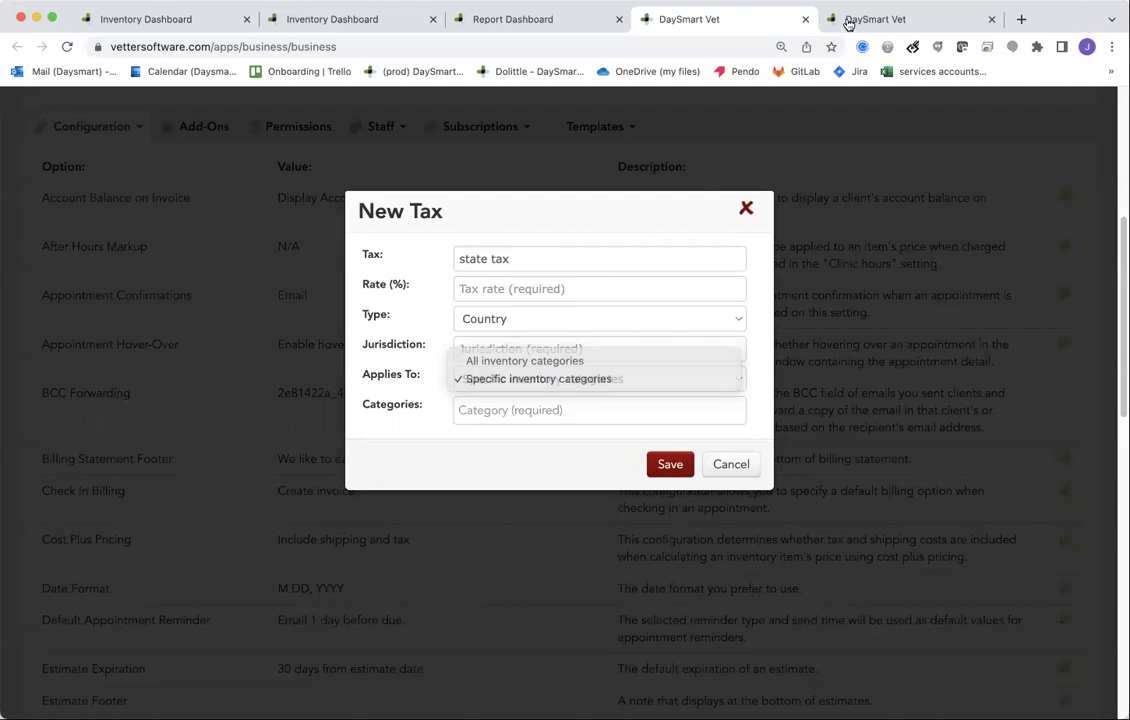
Highlight the New Discount dialog title and review its Applies To options, keeping All inventory categories.
left_click(847, 22)
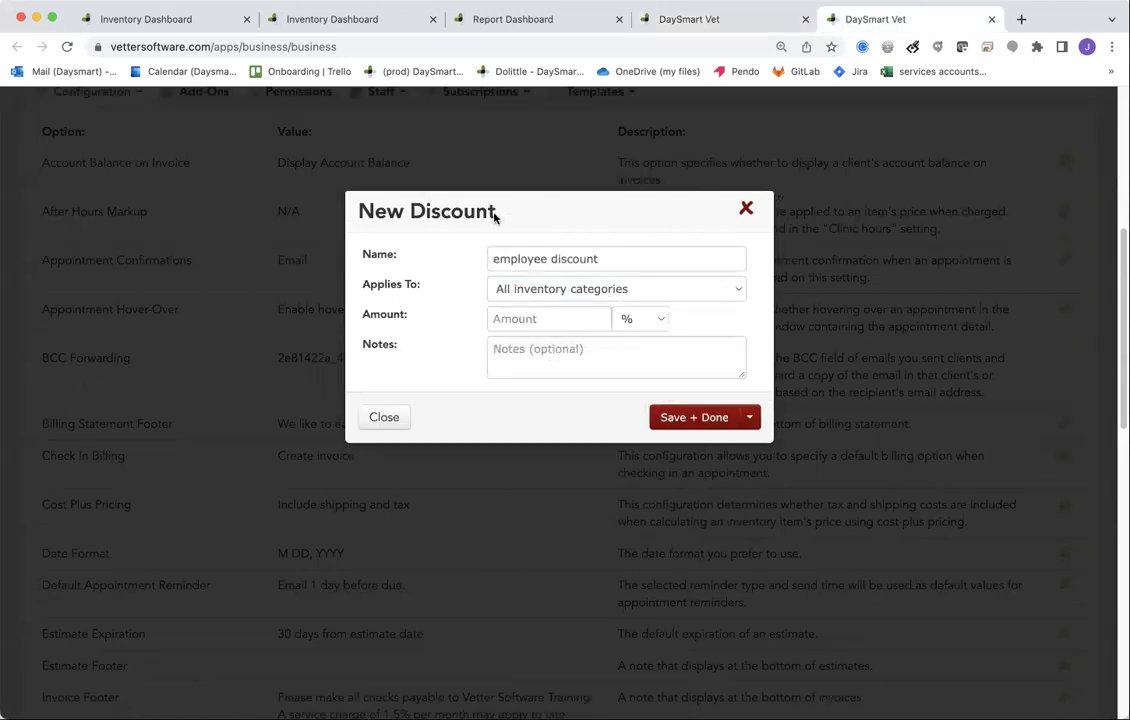
left_click_drag(426, 212, 477, 263)
left_click(429, 323)
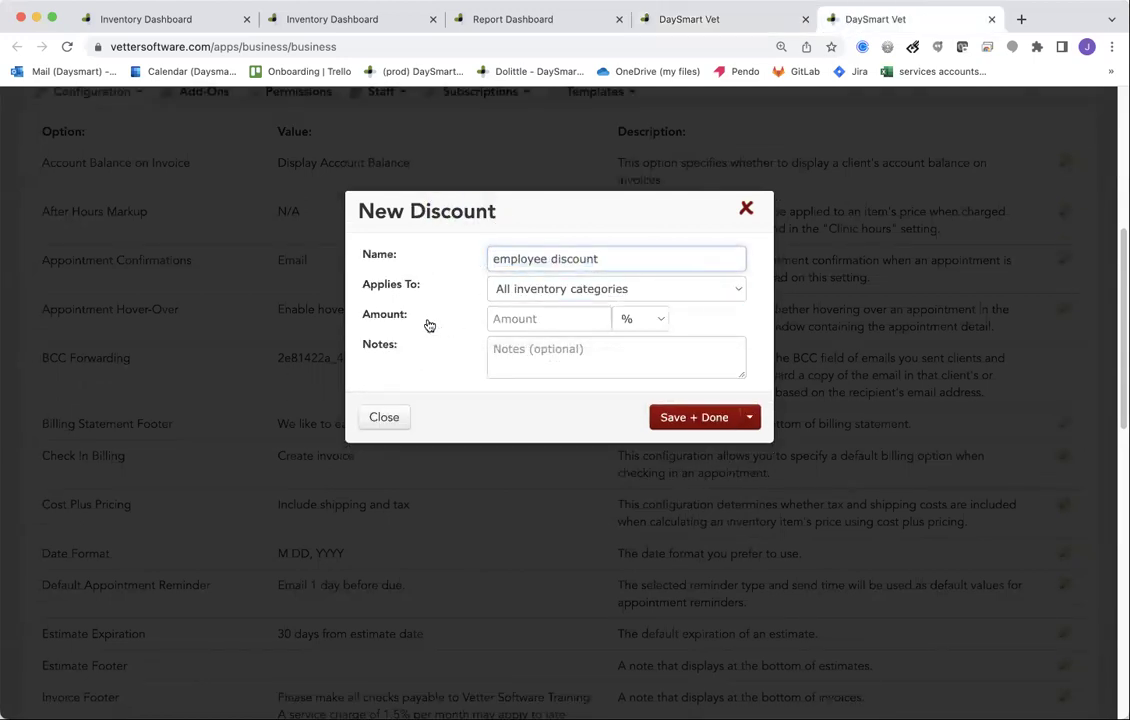
left_click(590, 289)
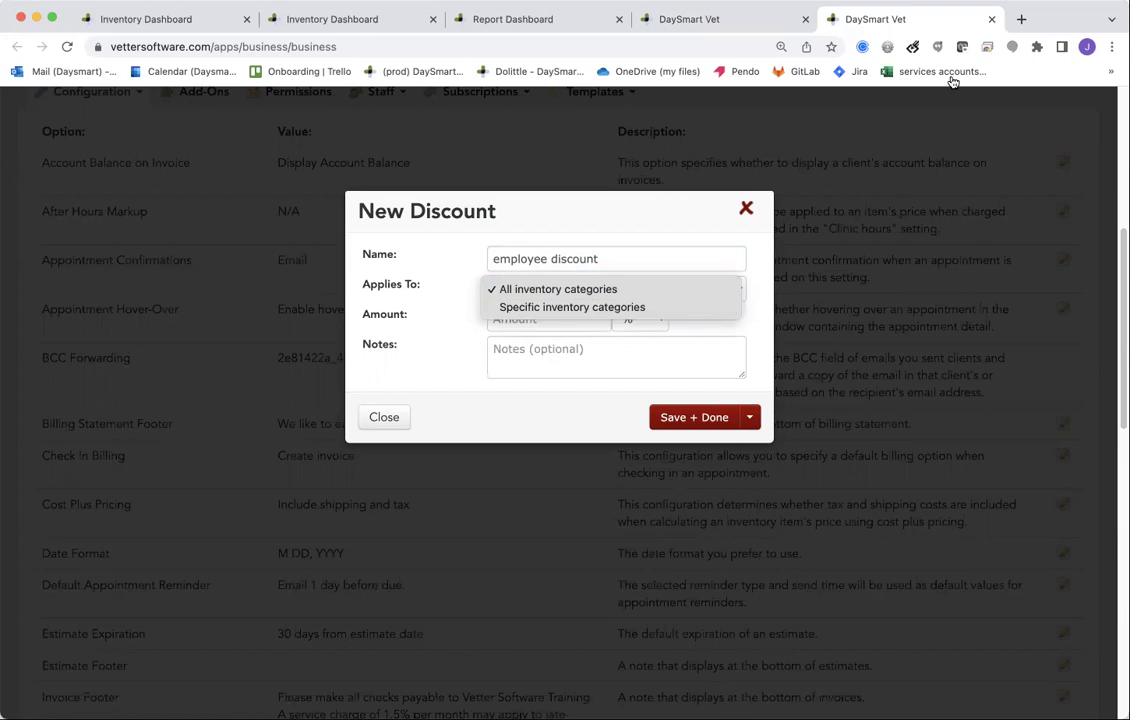
left_click(990, 22)
Close the New Discount, New Tax, Report Dashboard and Bulk Update tabs, leaving one Inventory Dashboard.
left_click(993, 20)
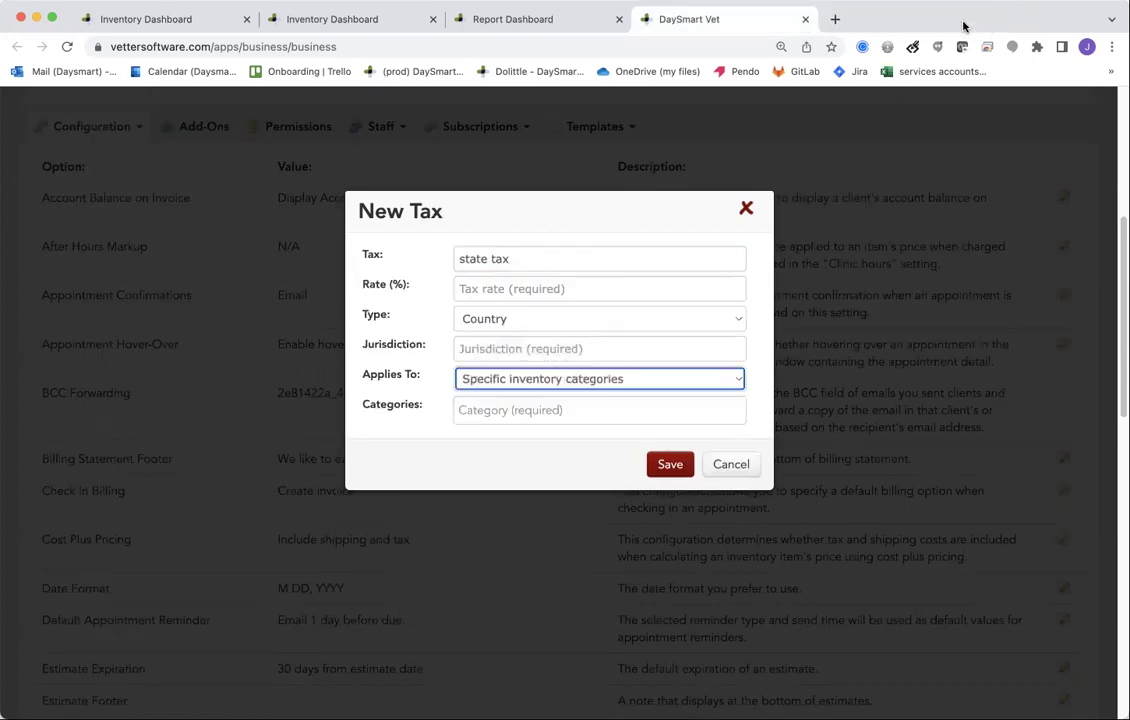
left_click(804, 20)
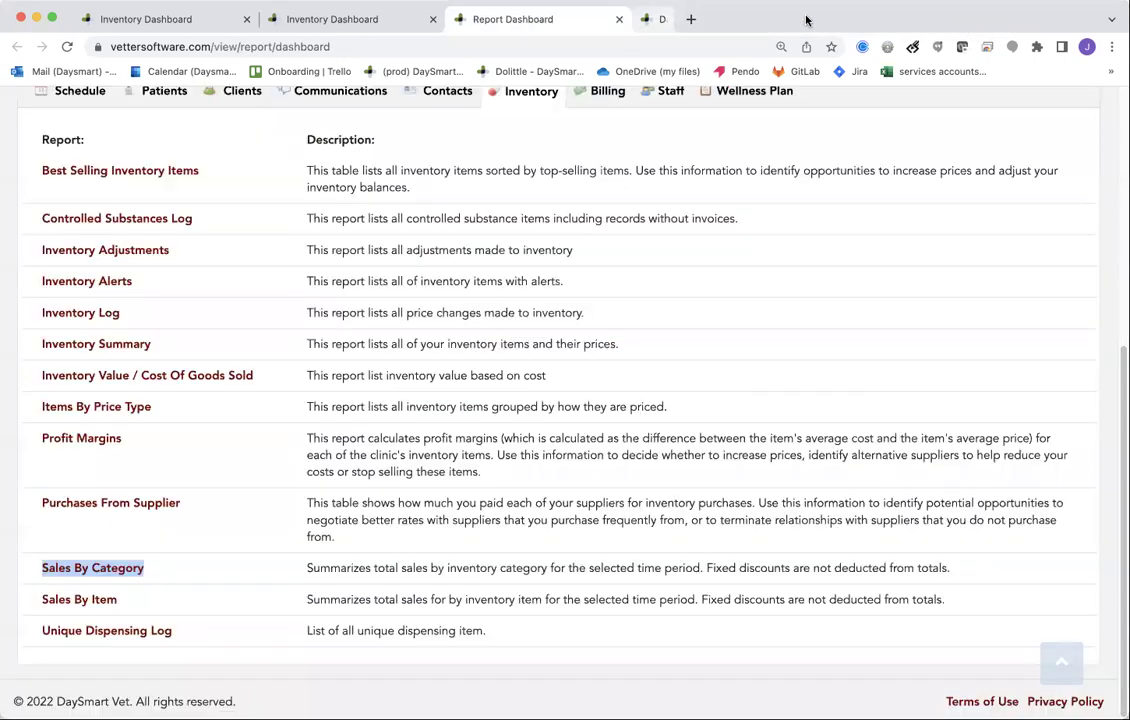
left_click(619, 19)
left_click(435, 19)
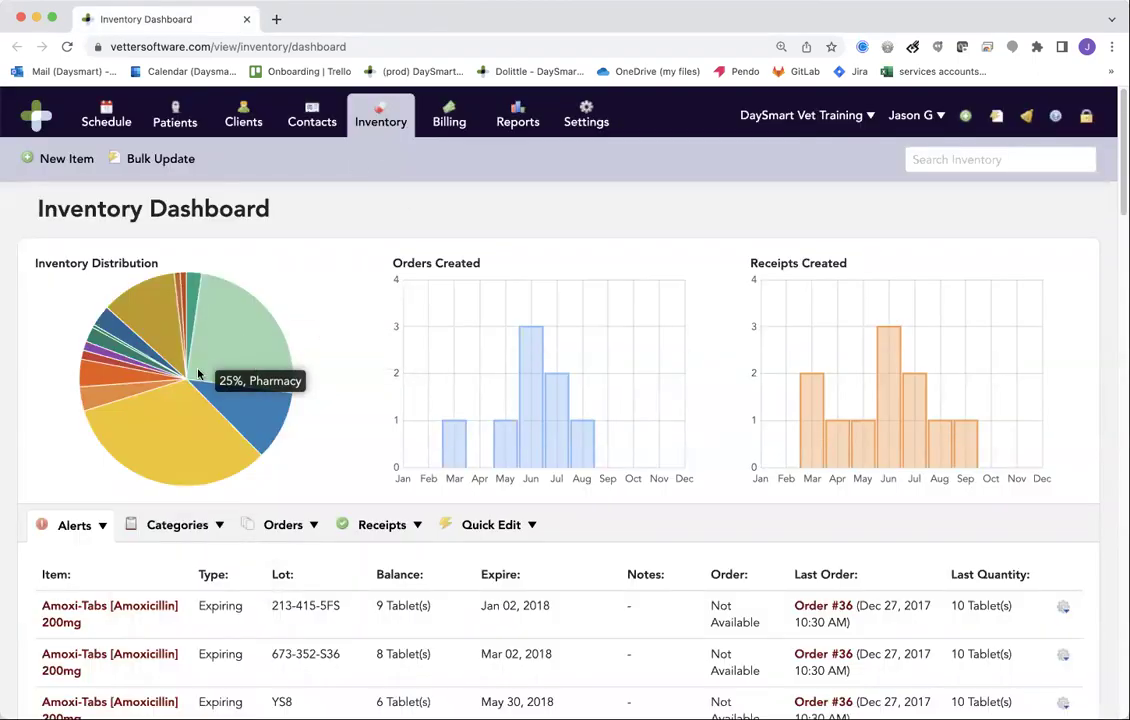
scroll(174, 324, "down", 3)
mouse_move(193, 415)
mouse_move(205, 452)
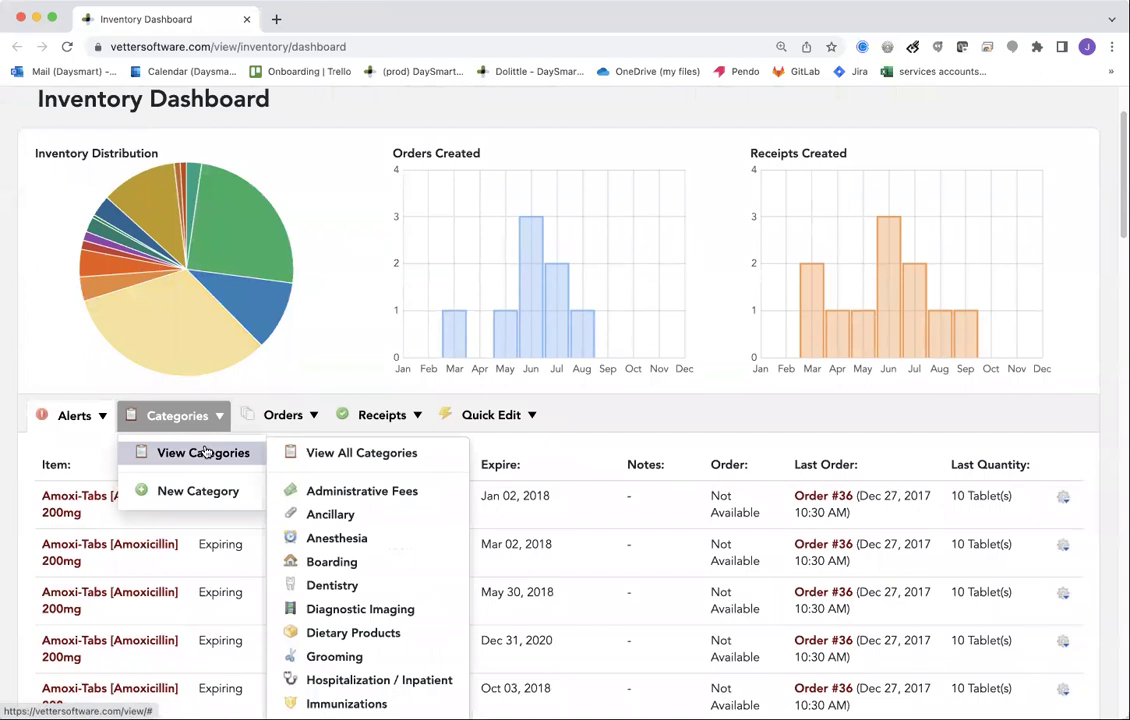
Open View Categories to display the inventory category table.
left_click(345, 456)
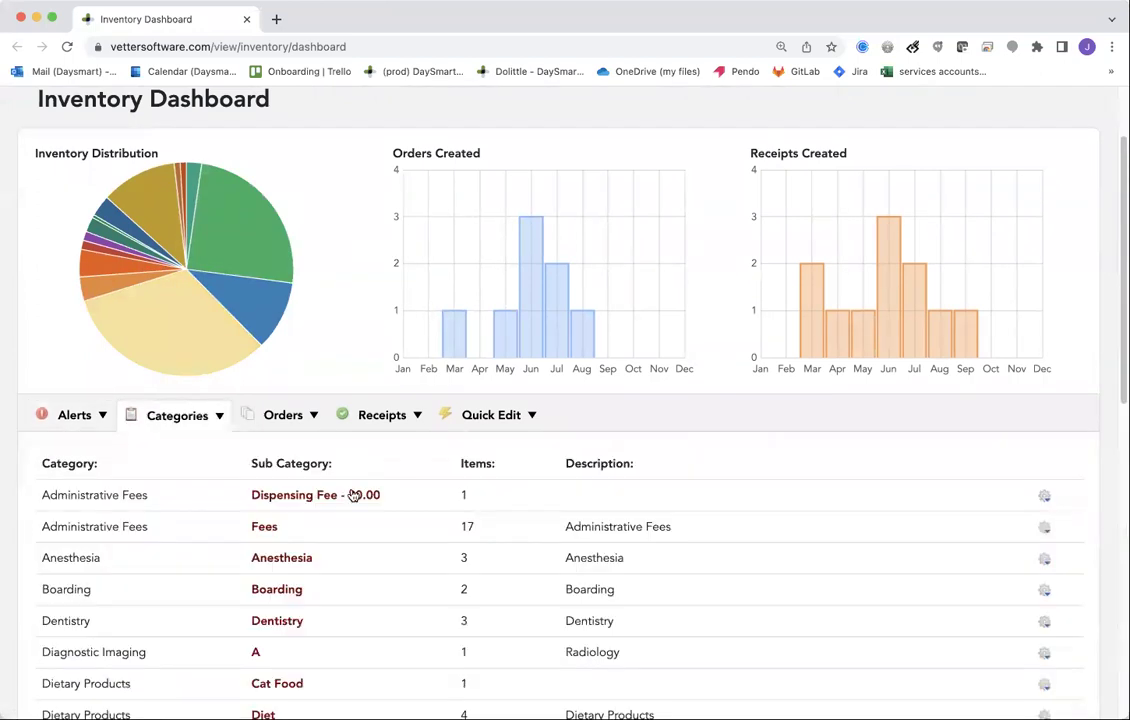
scroll(329, 563, "down", 3)
scroll(329, 563, "down", 2)
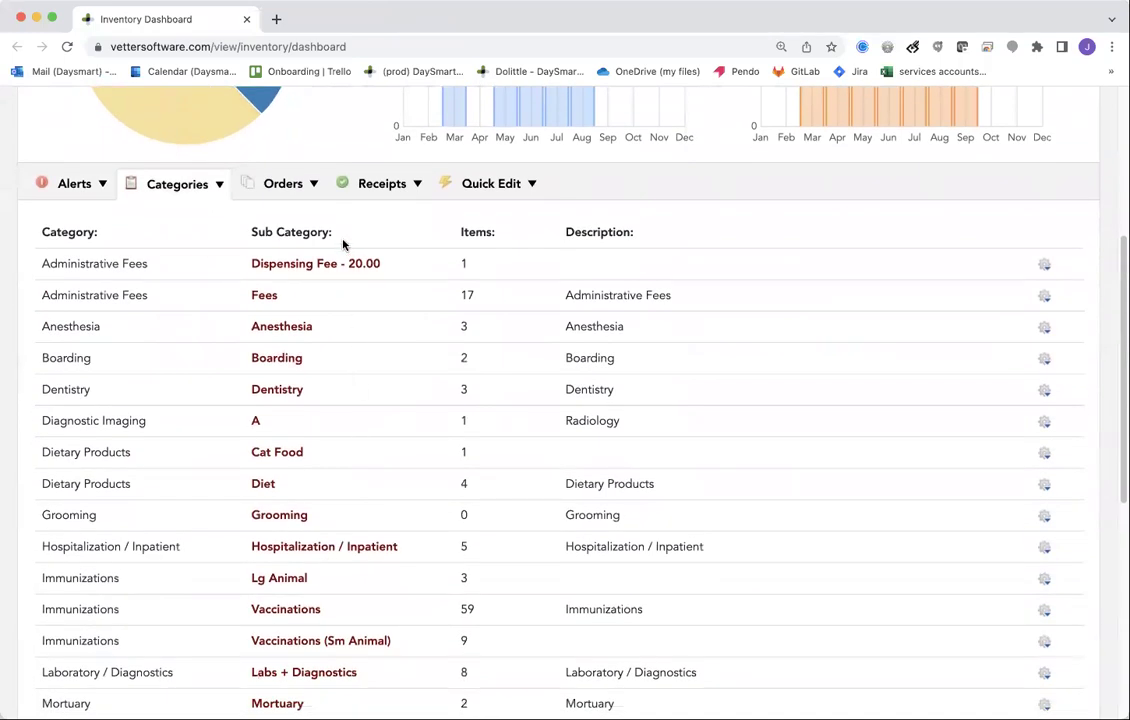
Highlight the Category, Sub Category and Items column headings and the Administrative Fees row.
double_click(95, 233)
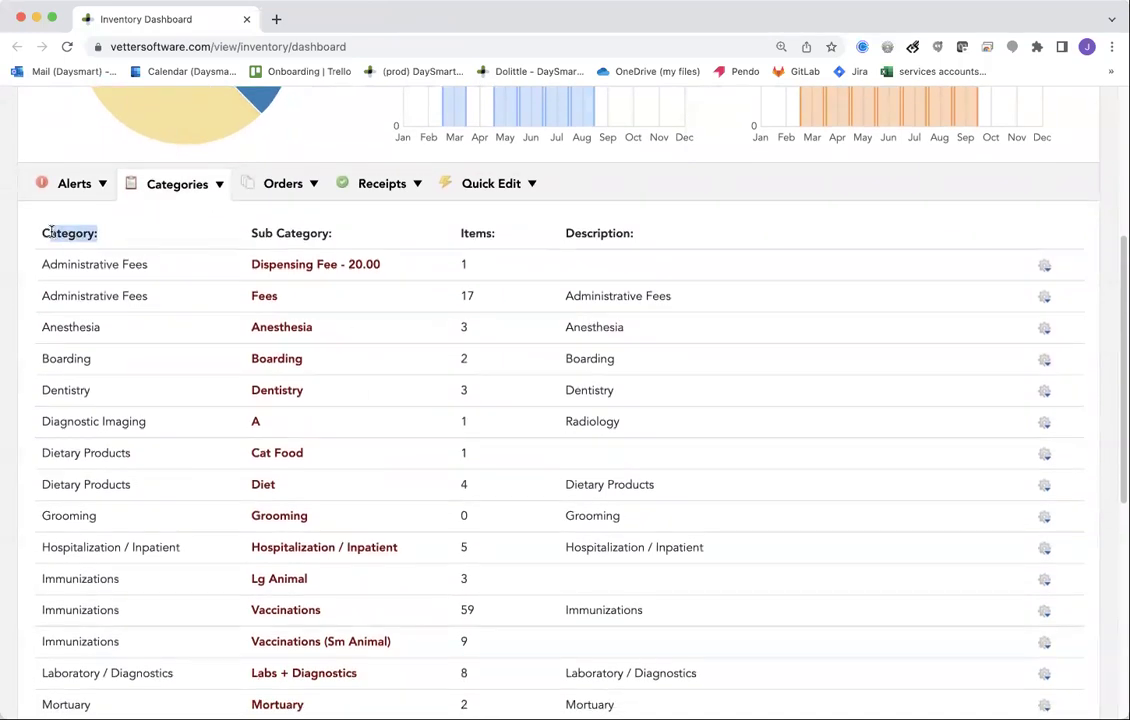
left_click(316, 234)
triple_click(316, 234)
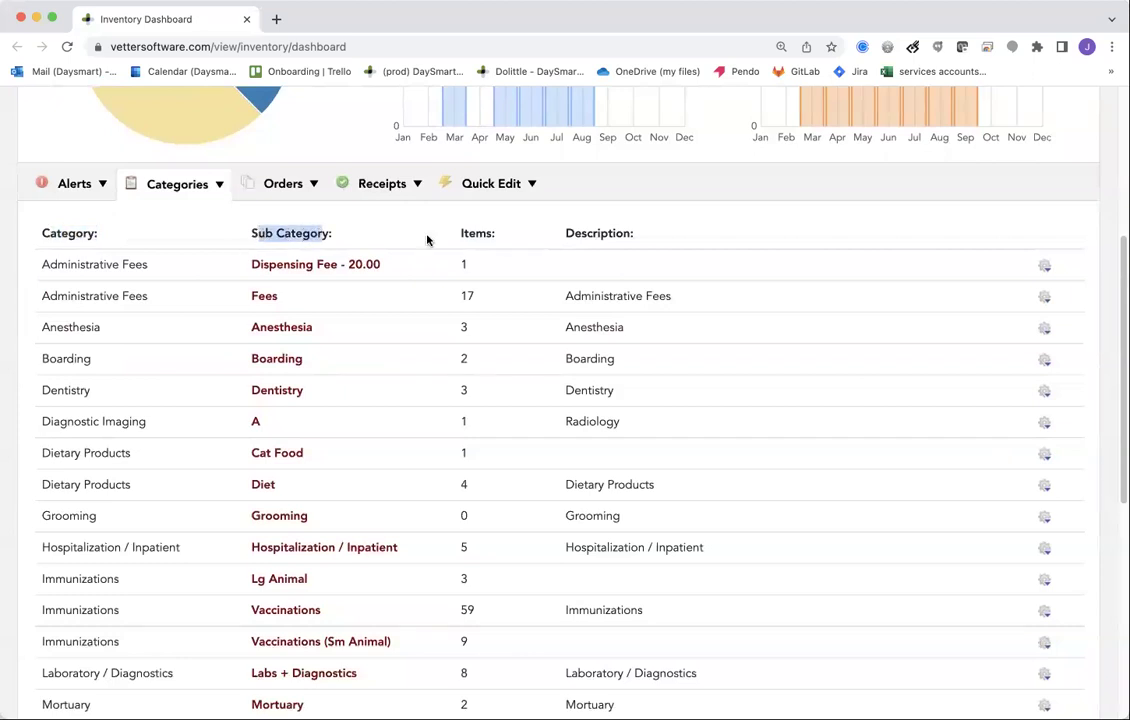
left_click_drag(491, 230, 454, 235)
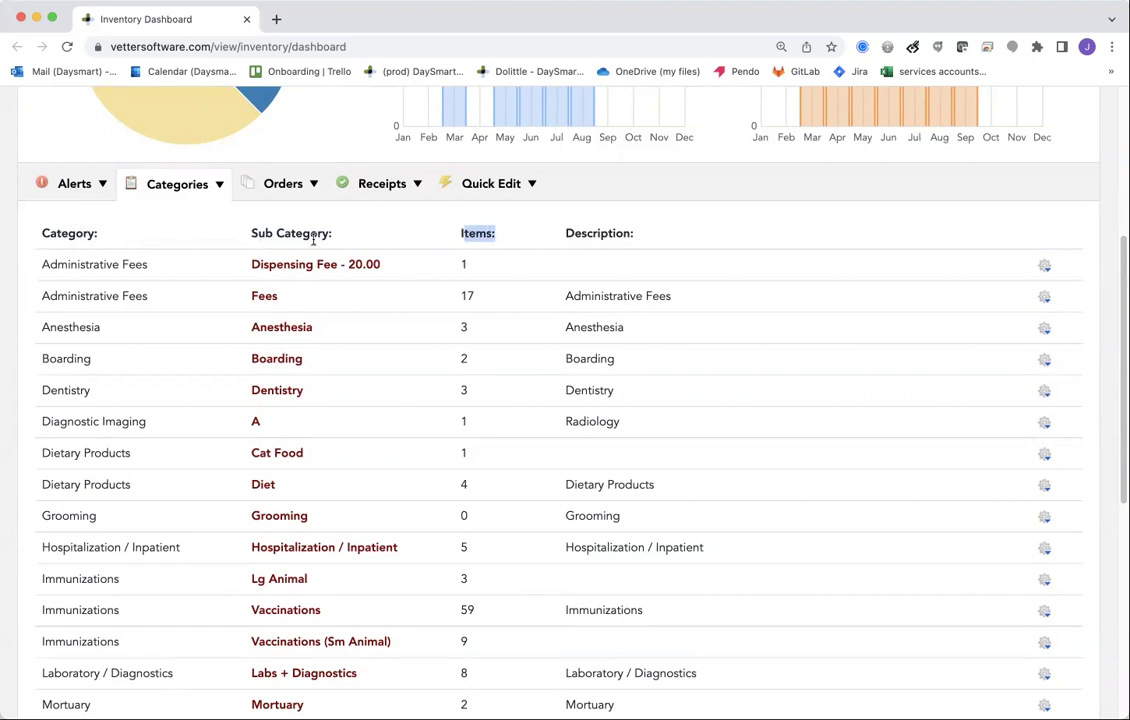
left_click(497, 233)
left_click_drag(332, 233, 264, 232)
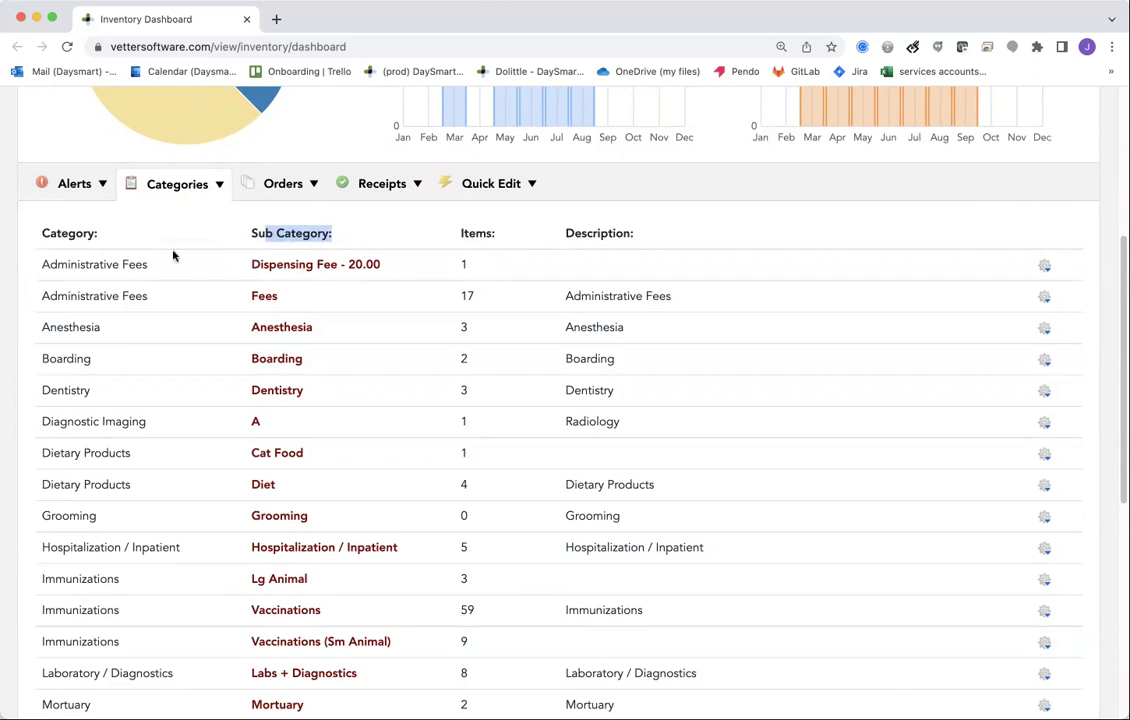
left_click_drag(148, 265, 52, 265)
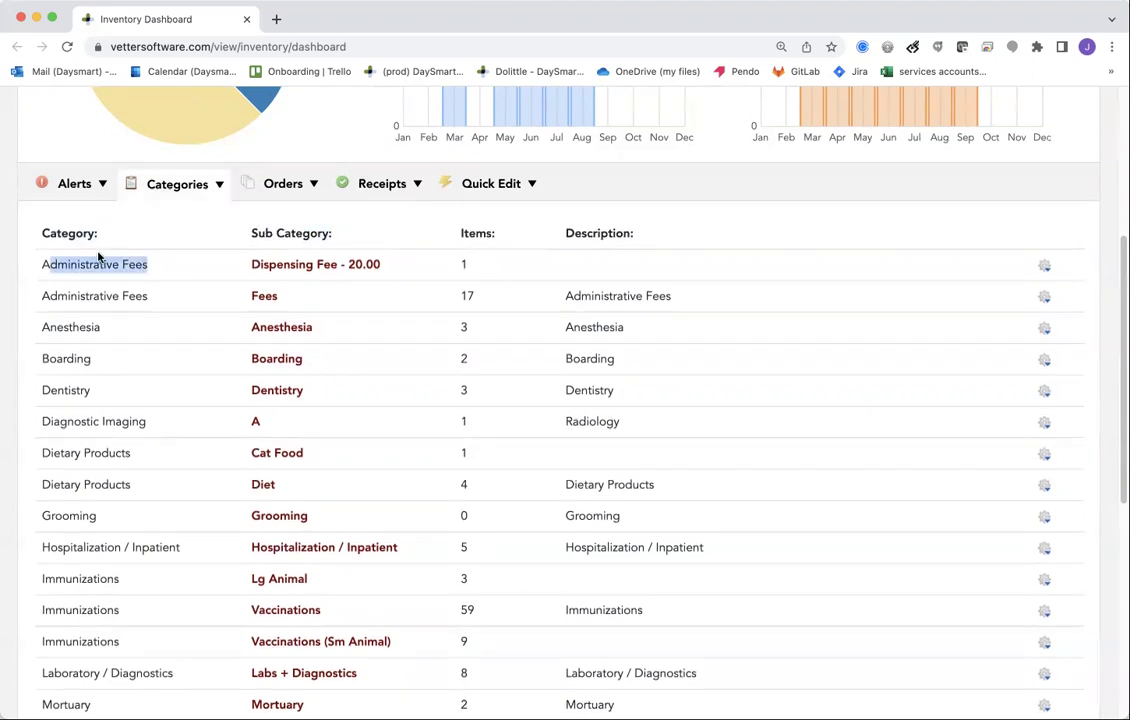
left_click_drag(99, 233, 47, 235)
mouse_move(179, 186)
mouse_move(207, 222)
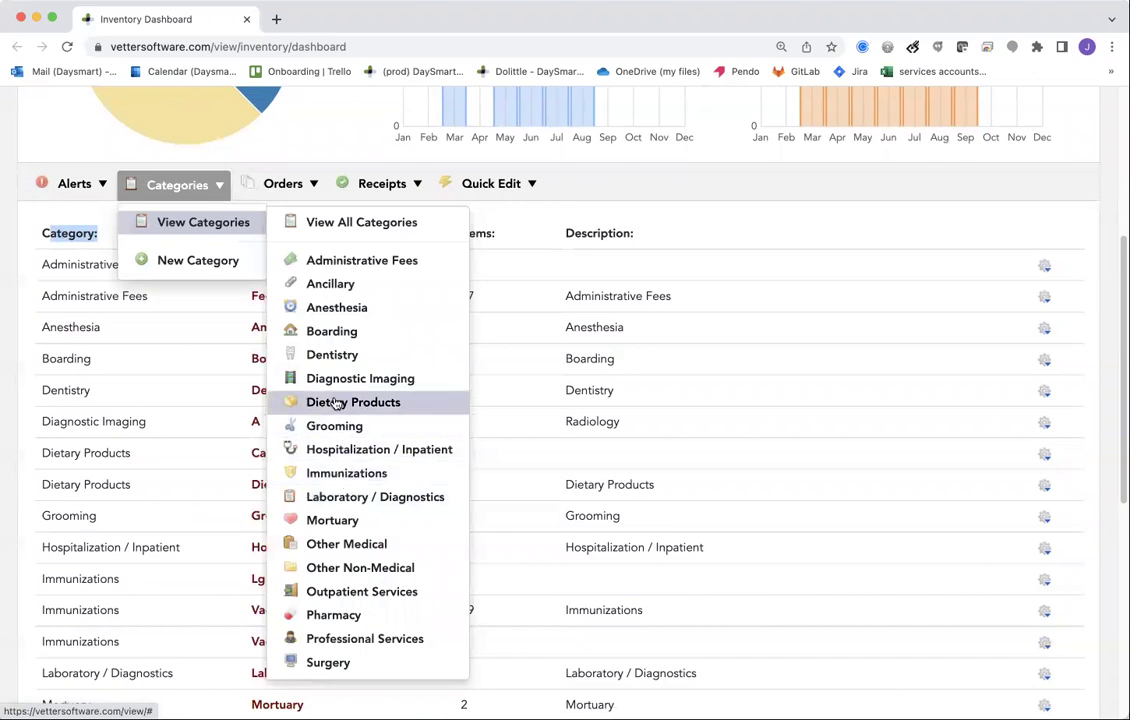
Start a New Category of type Inventory with Immunizations as the parent category.
left_click(198, 261)
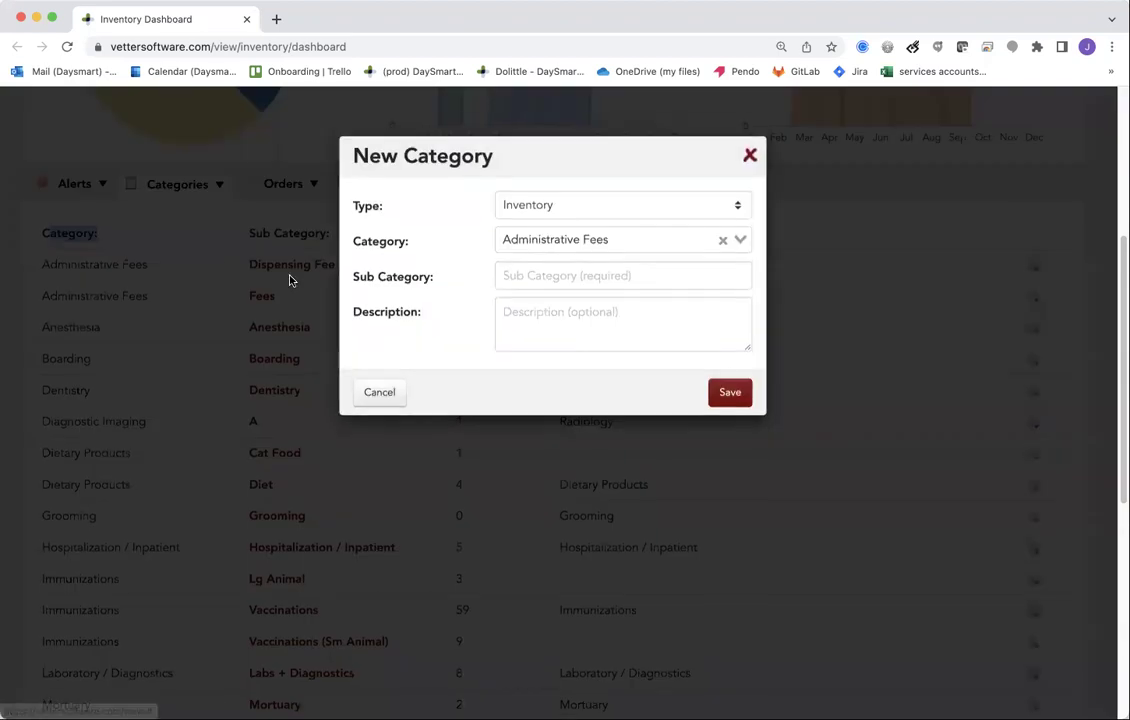
left_click(547, 208)
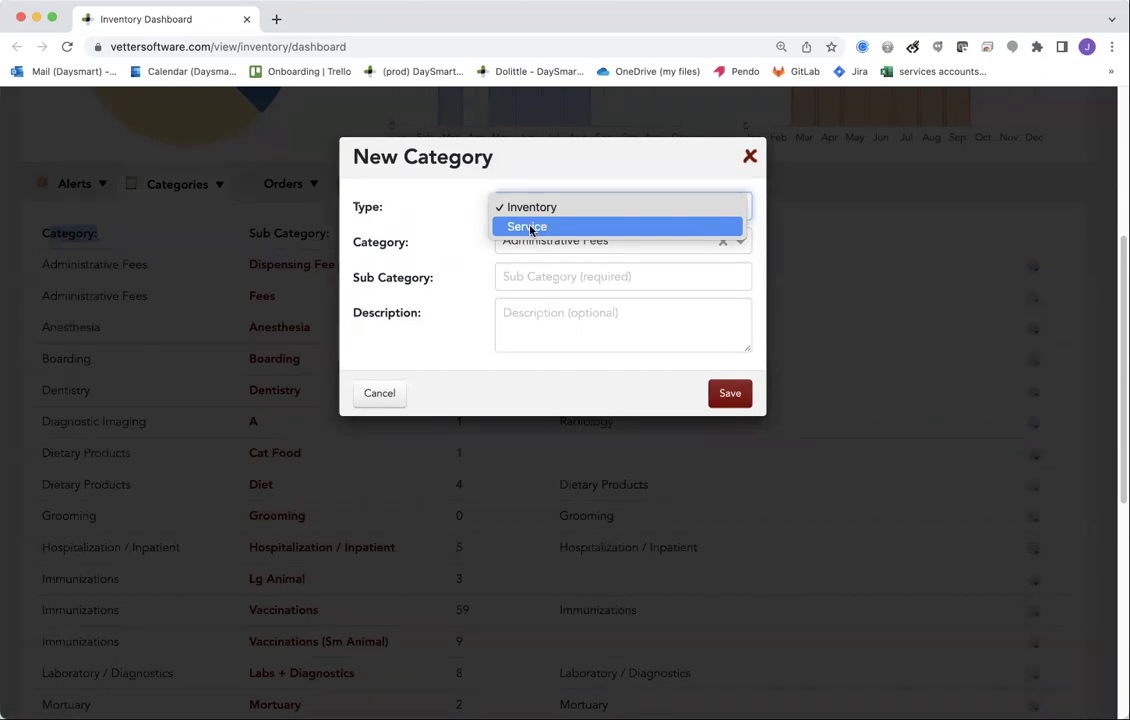
left_click(410, 203)
left_click(521, 237)
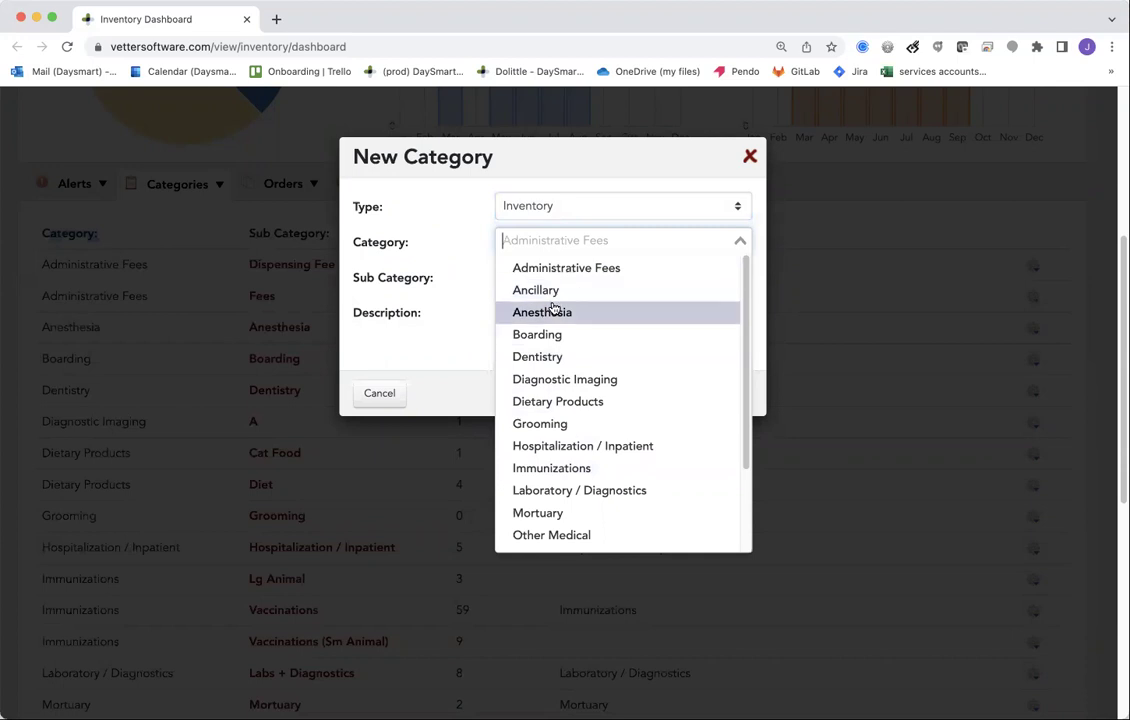
left_click(562, 466)
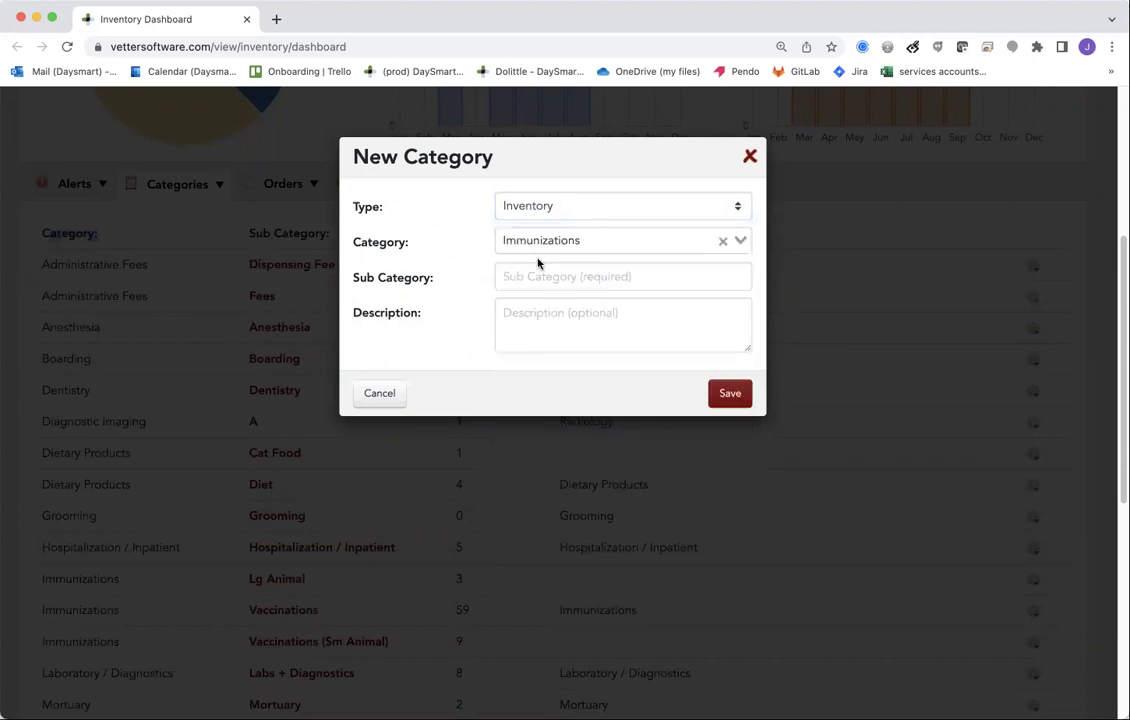
Enter 'Canine Vaccines' as the sub category name, then close the form without saving.
left_click_drag(434, 281, 373, 285)
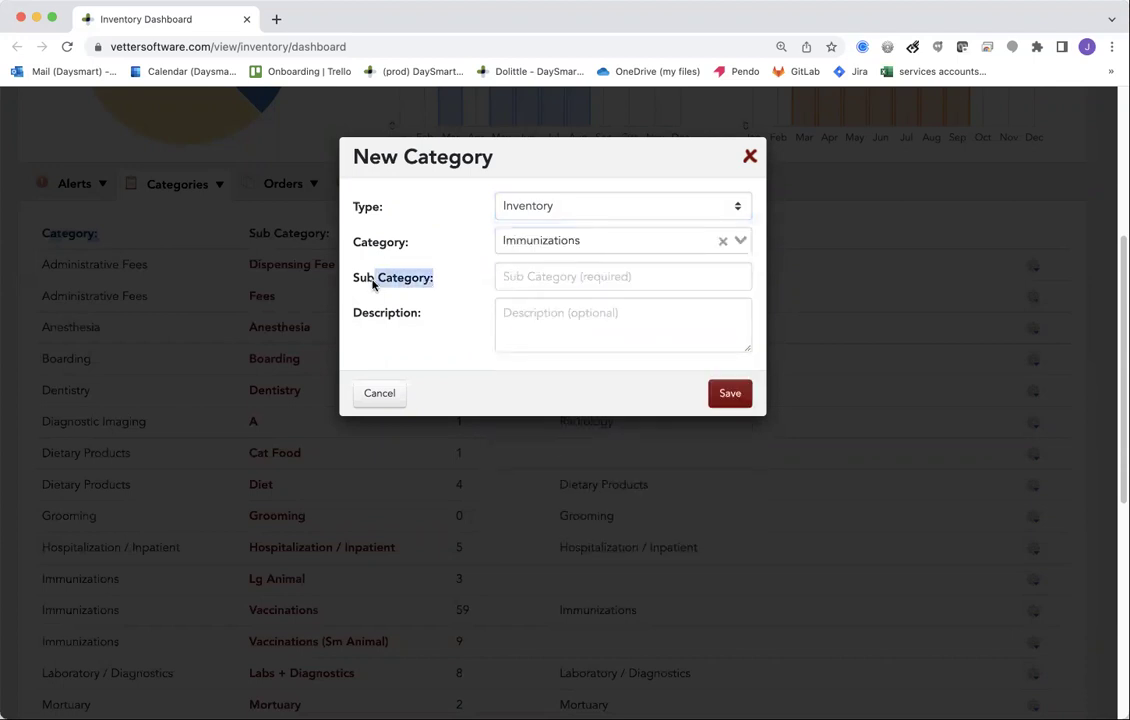
left_click(555, 274)
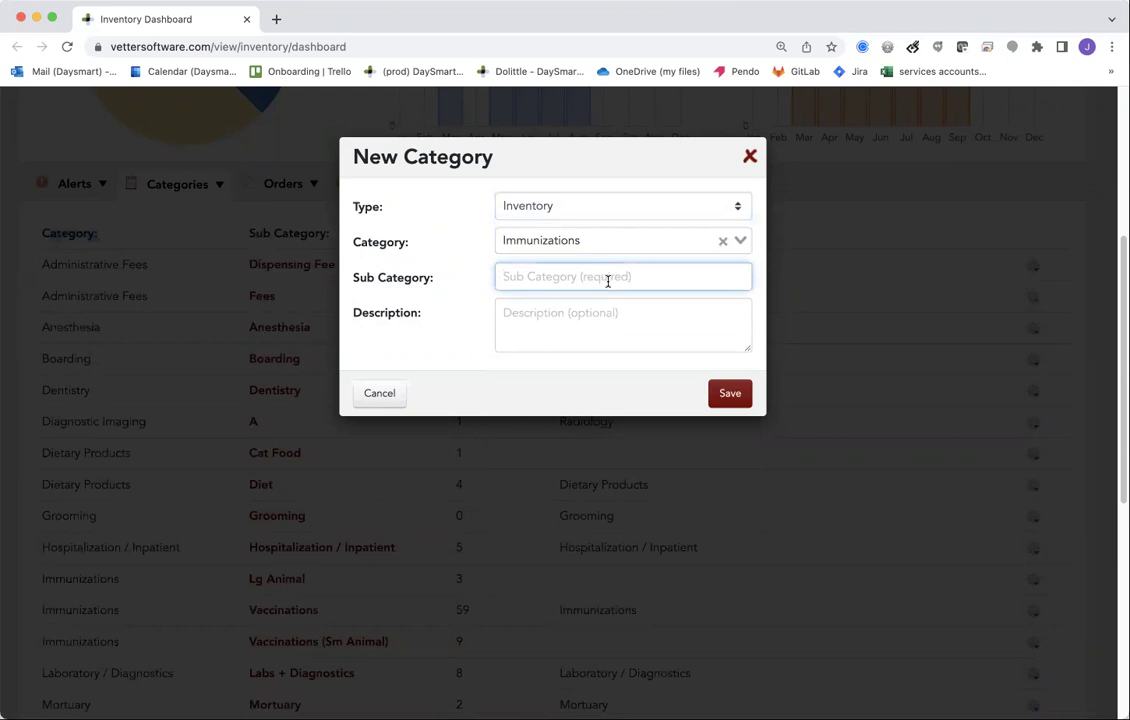
type("Vaccines")
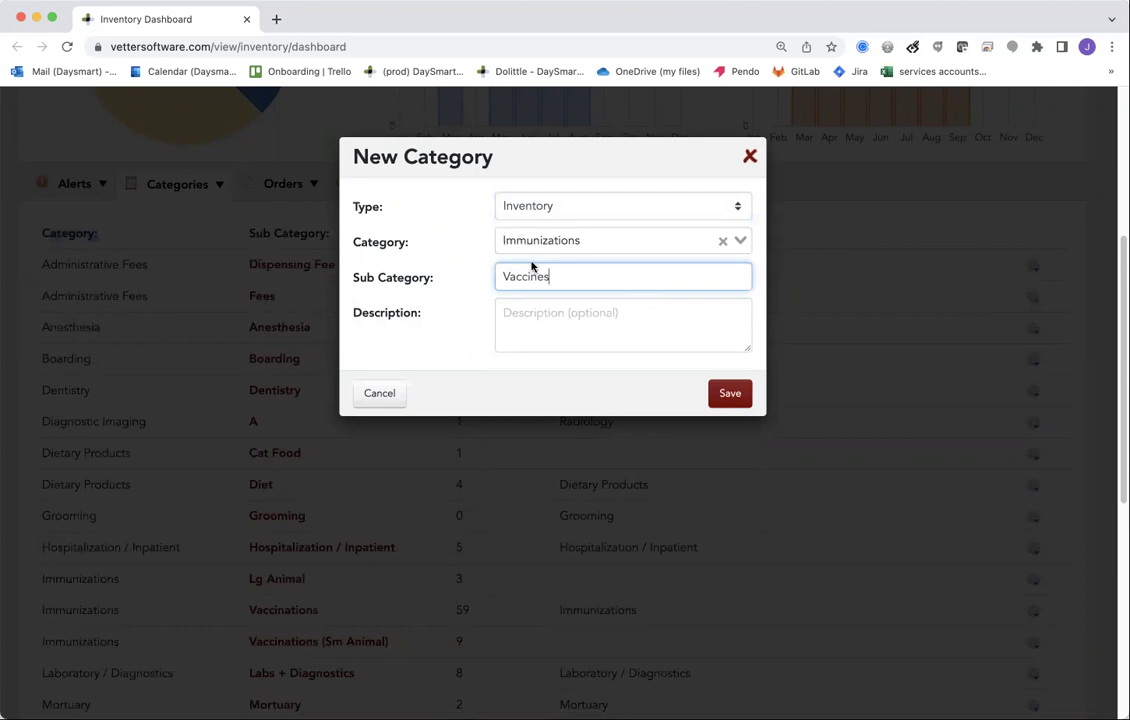
key("super+a")
type("Cani")
left_click(750, 157)
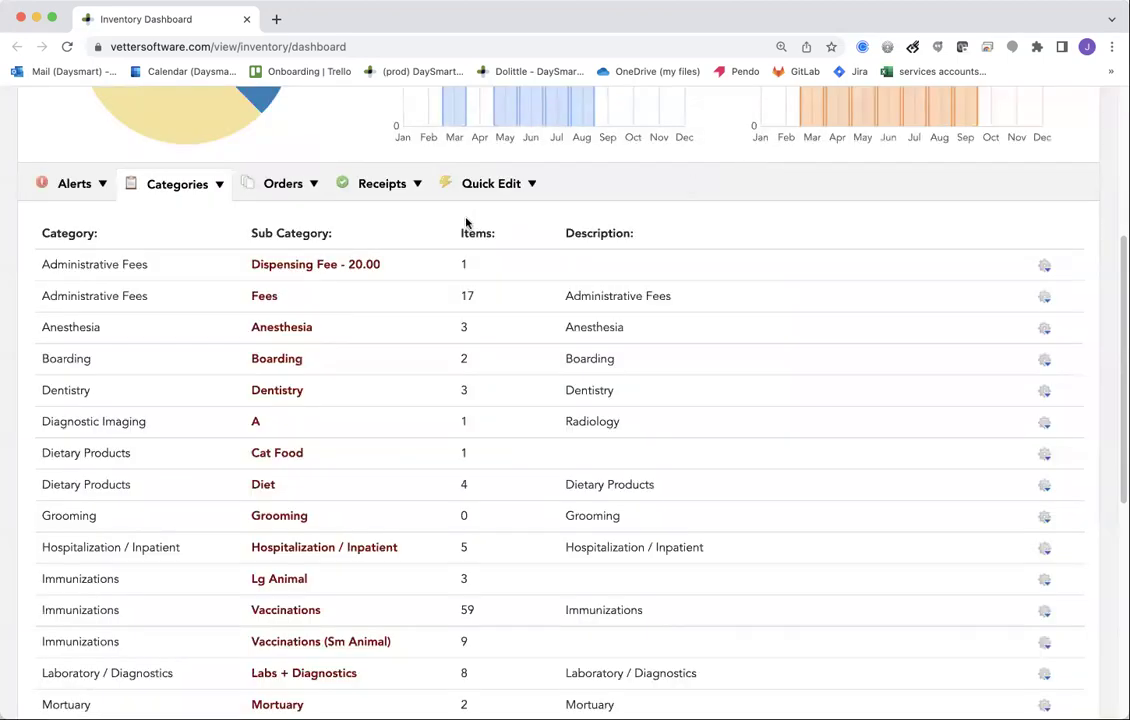
left_click(209, 184)
mouse_move(190, 222)
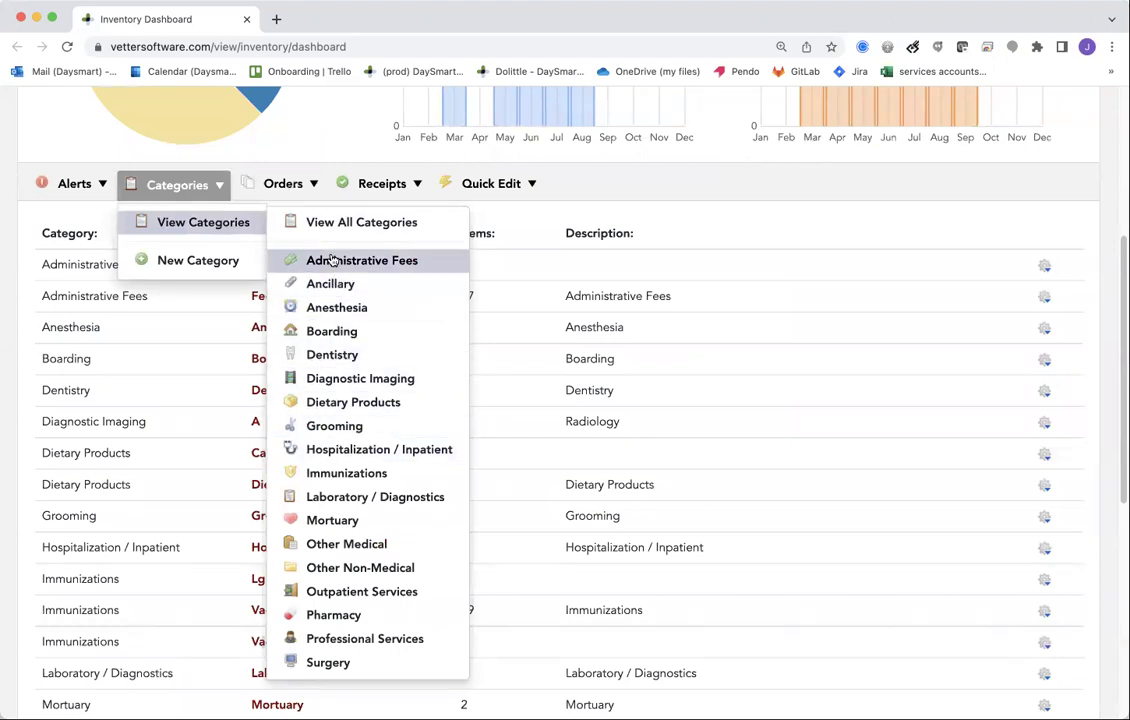
left_click(285, 220)
scroll(745, 520, "down", 2)
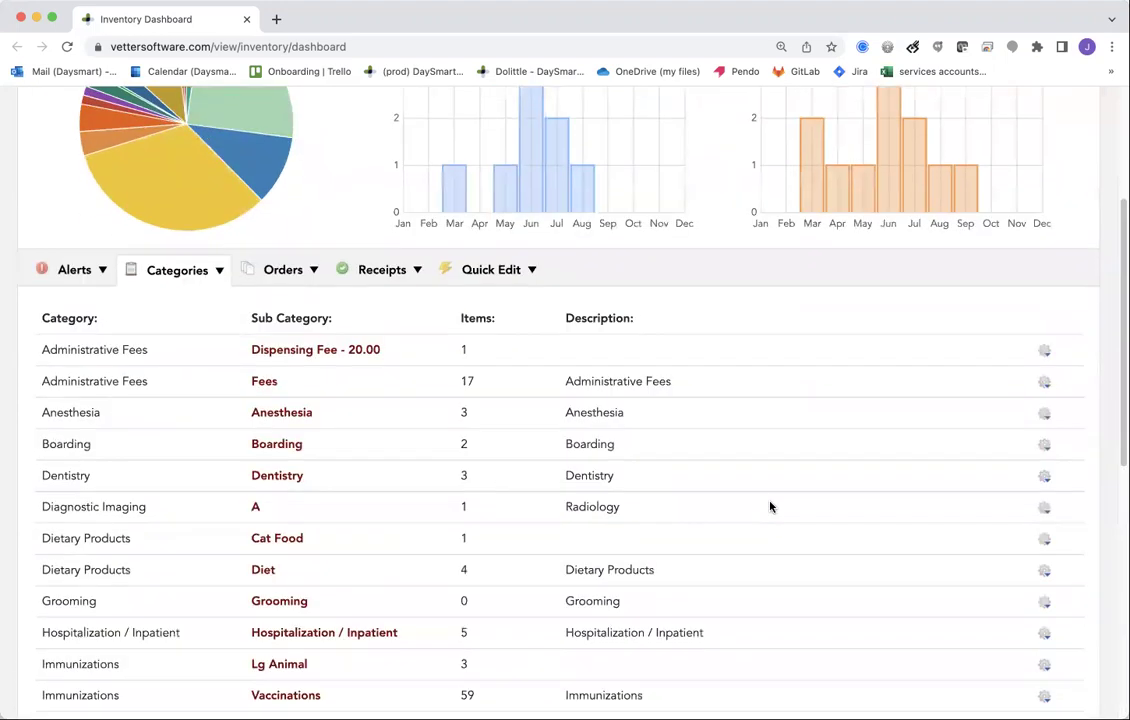
left_click(1045, 349)
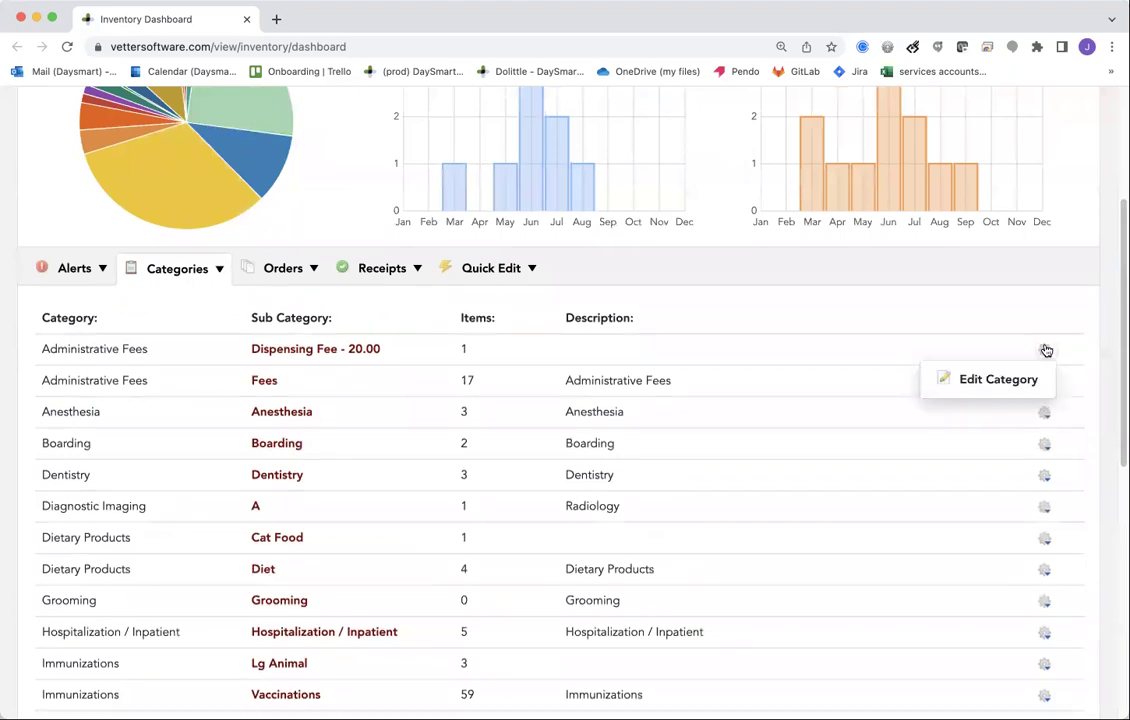
left_click(1019, 380)
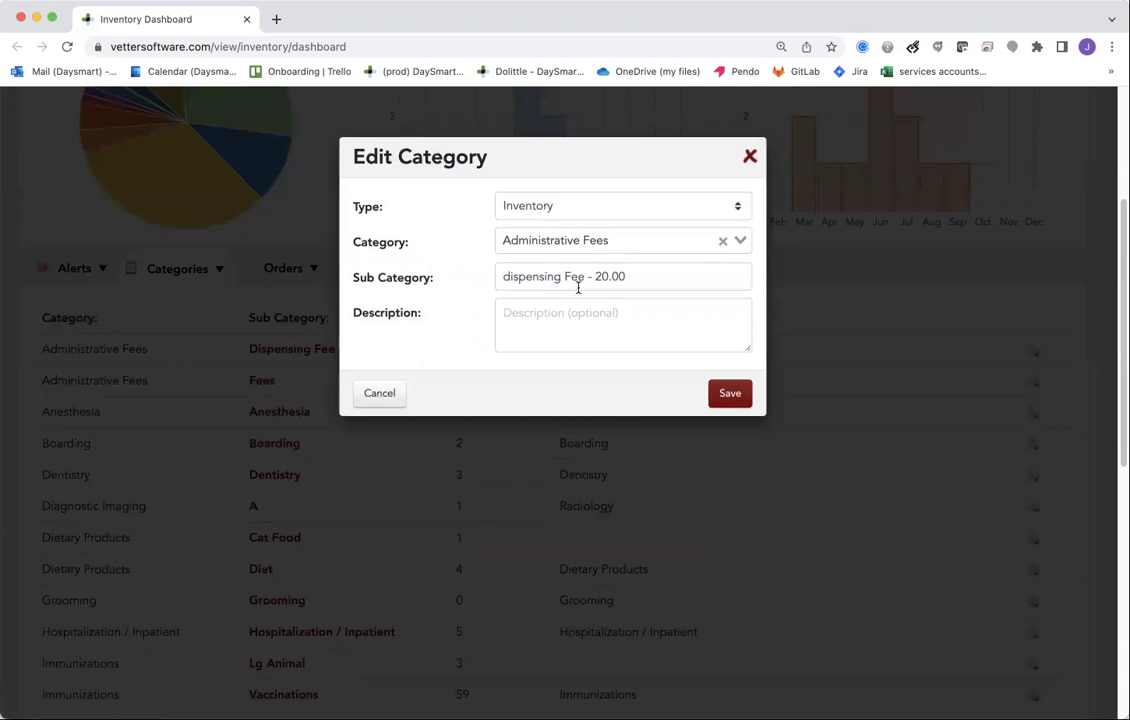
left_click(584, 241)
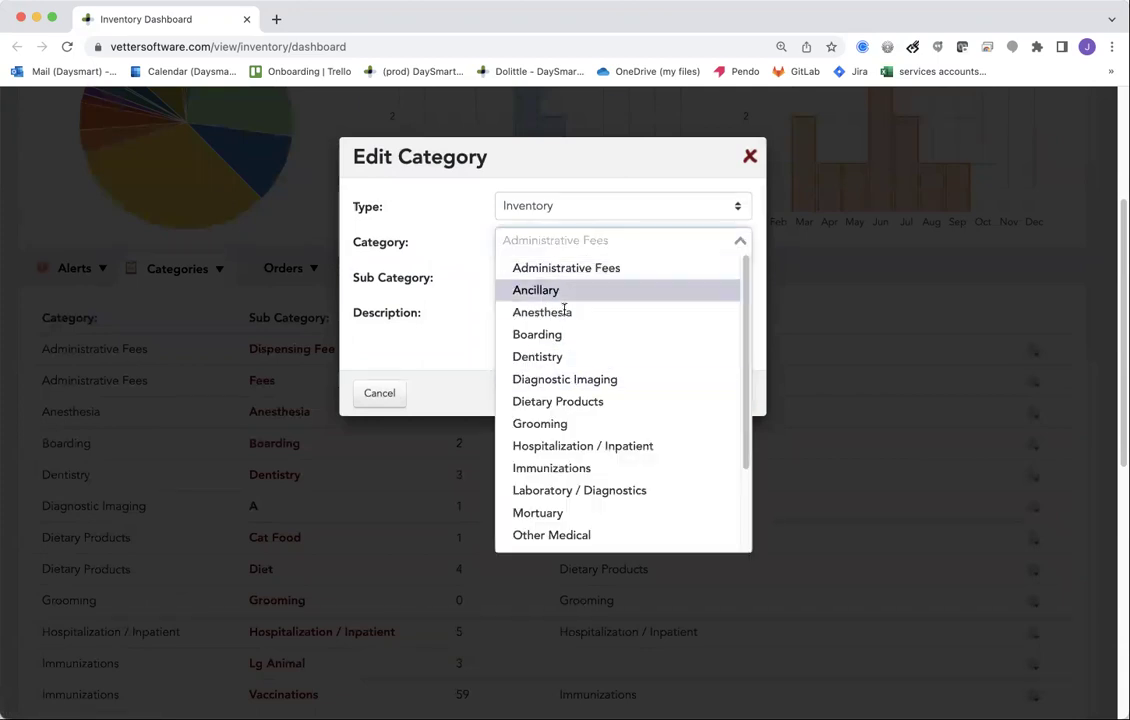
left_click(595, 160)
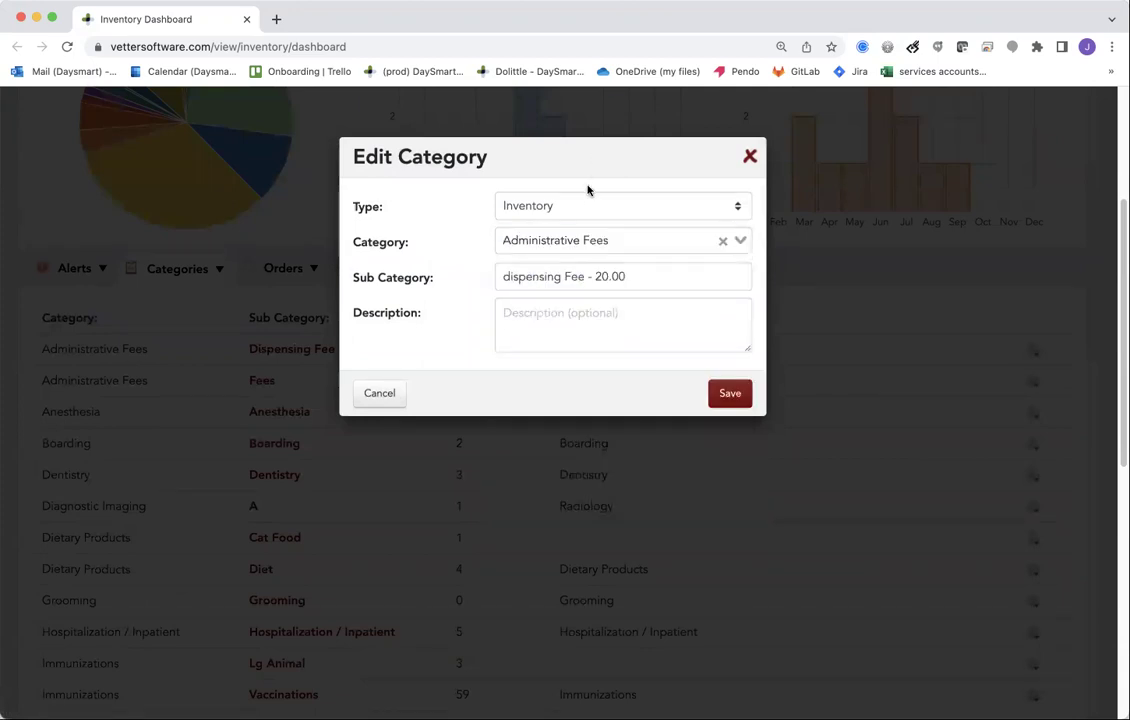
left_click(580, 208)
left_click(587, 156)
left_click(750, 156)
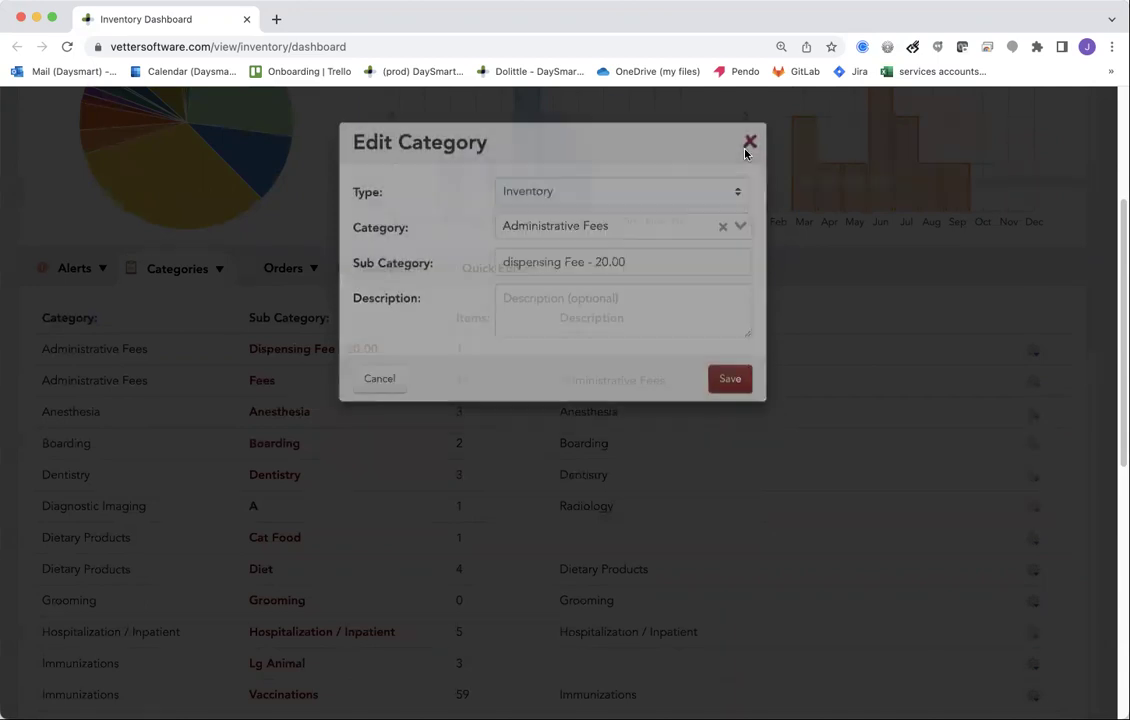
scroll(699, 358, "down", 2)
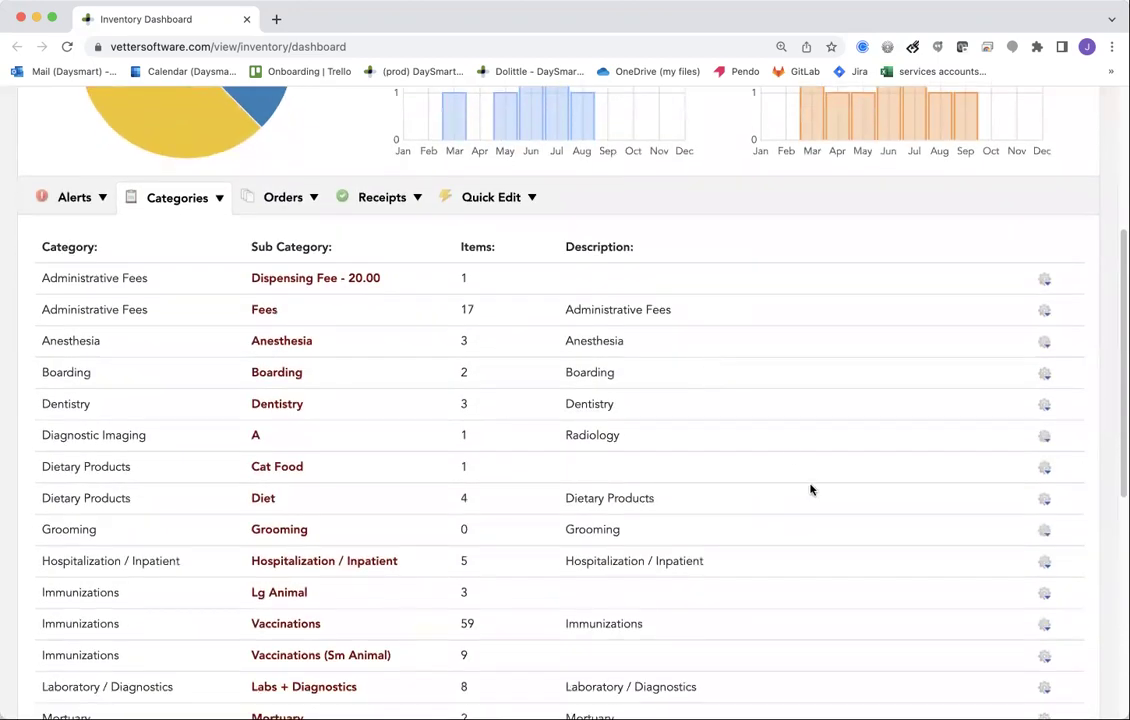
left_click(1045, 531)
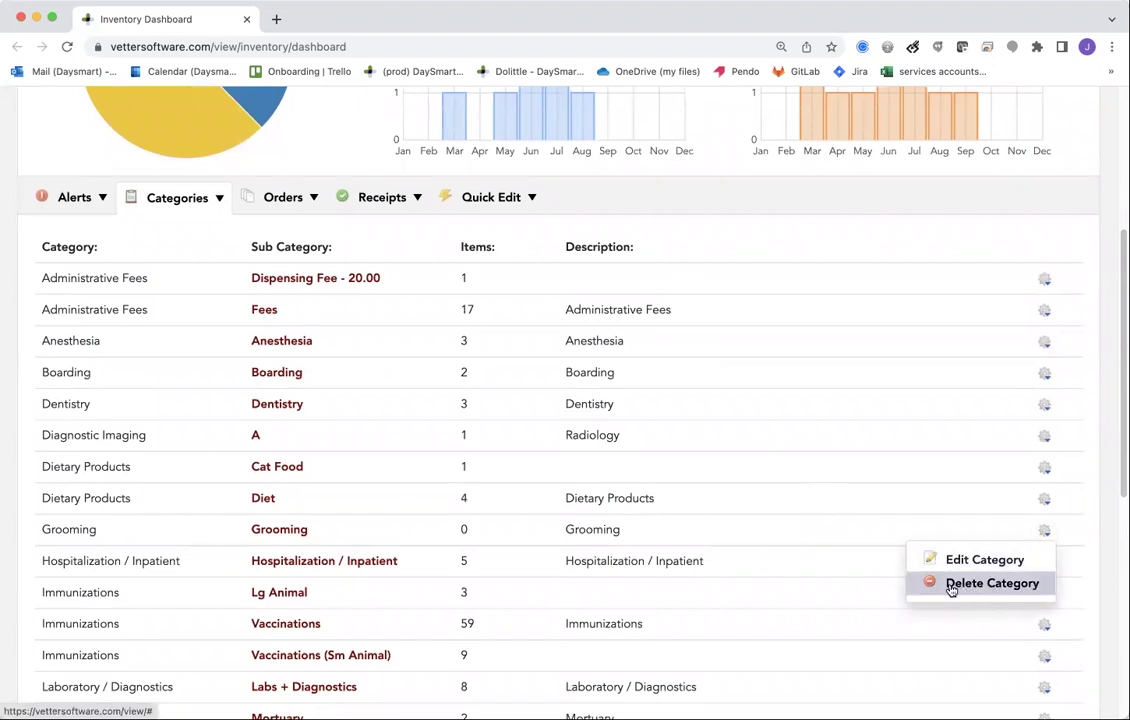
left_click(455, 532)
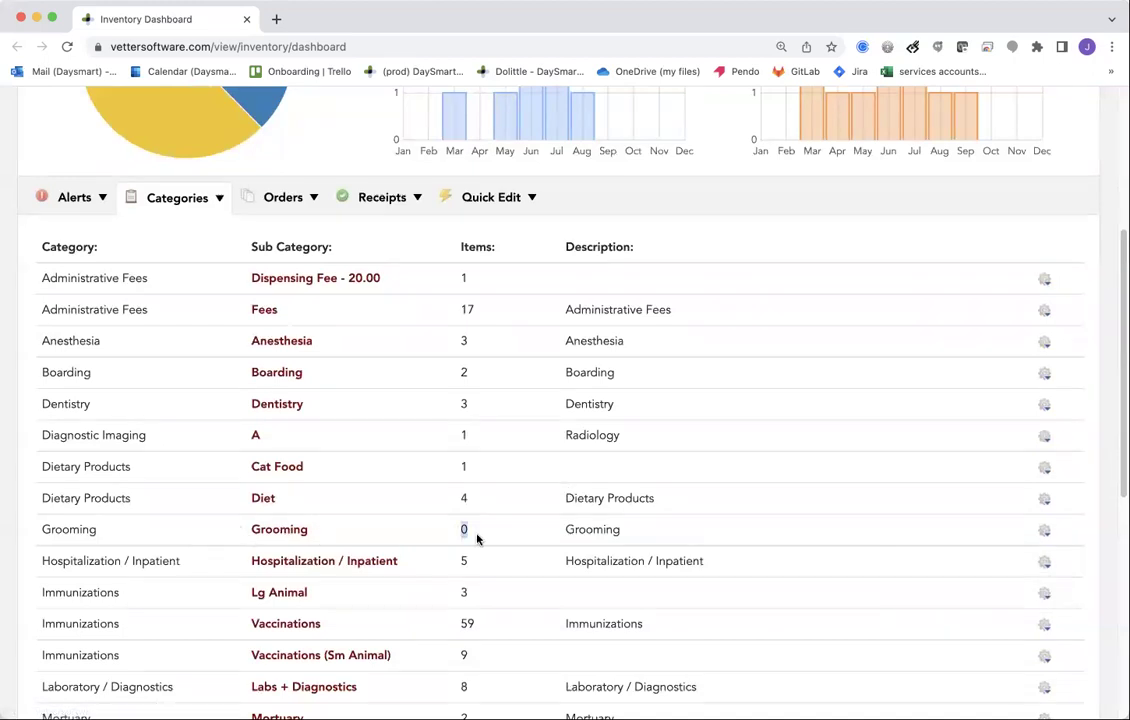
left_click(1045, 469)
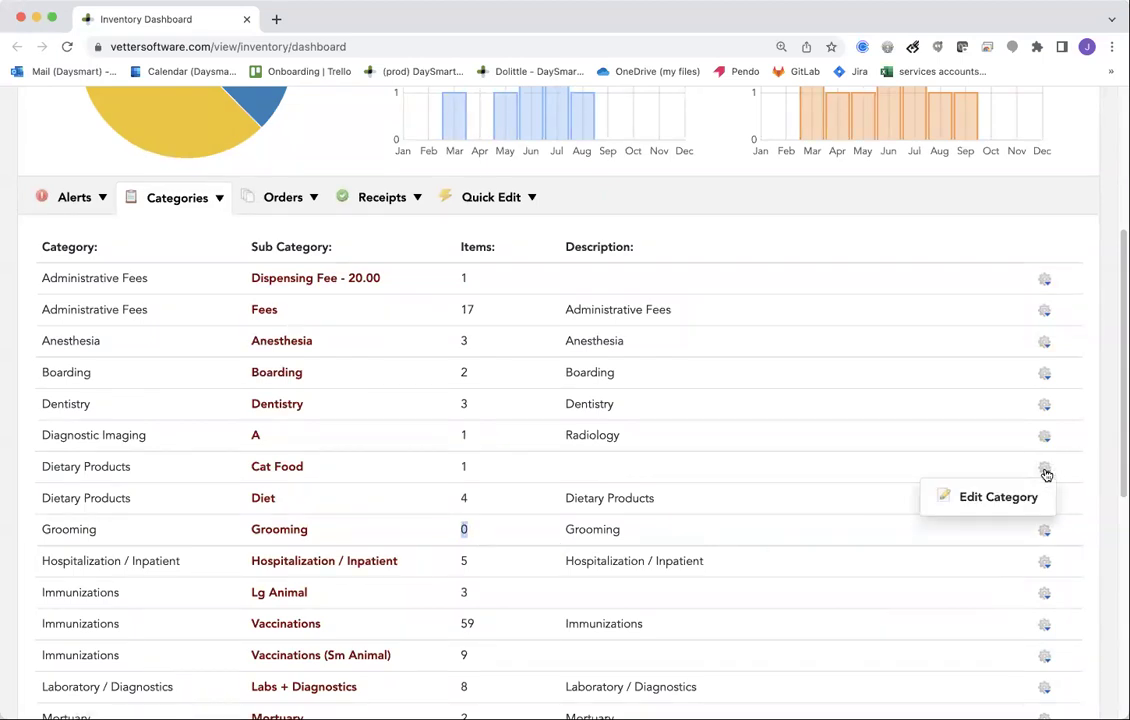
double_click(463, 467)
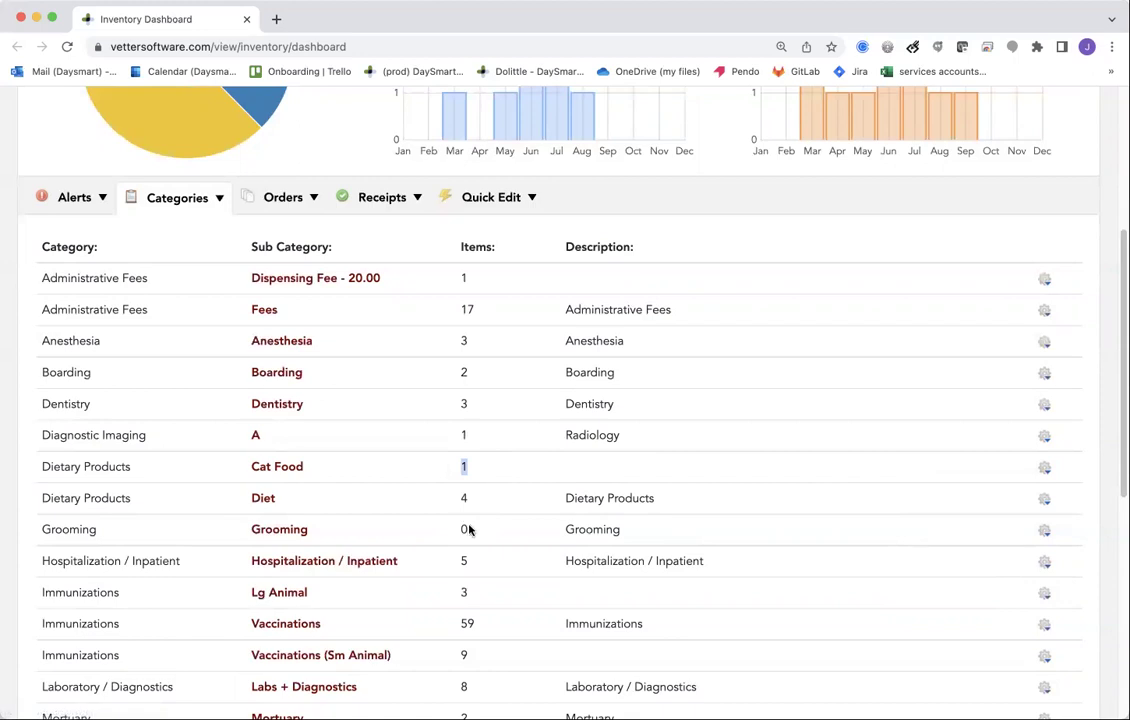
scroll(469, 356, "up", 6)
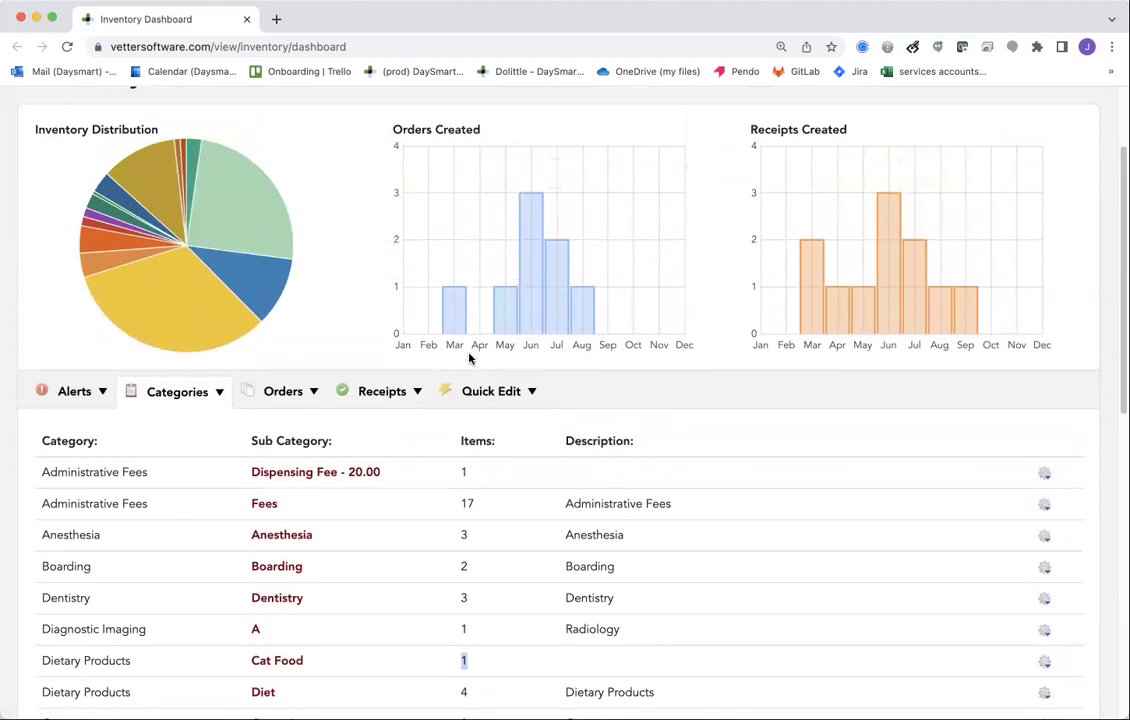